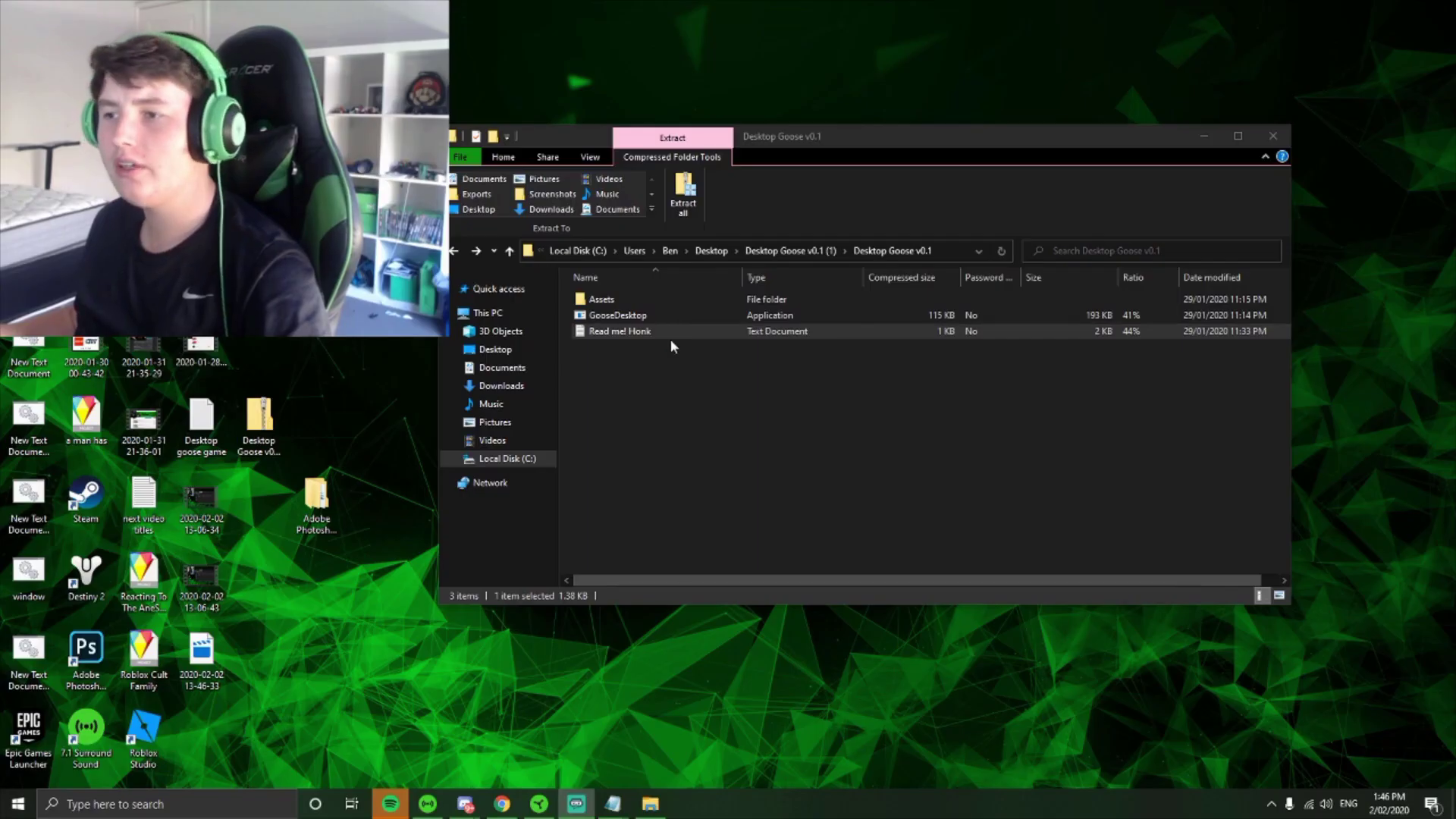
Read the 'Read me! Honk' readme, close it, and select the GooseDesktop application.
{"action": "double_click", "coordinate": [614, 330]}
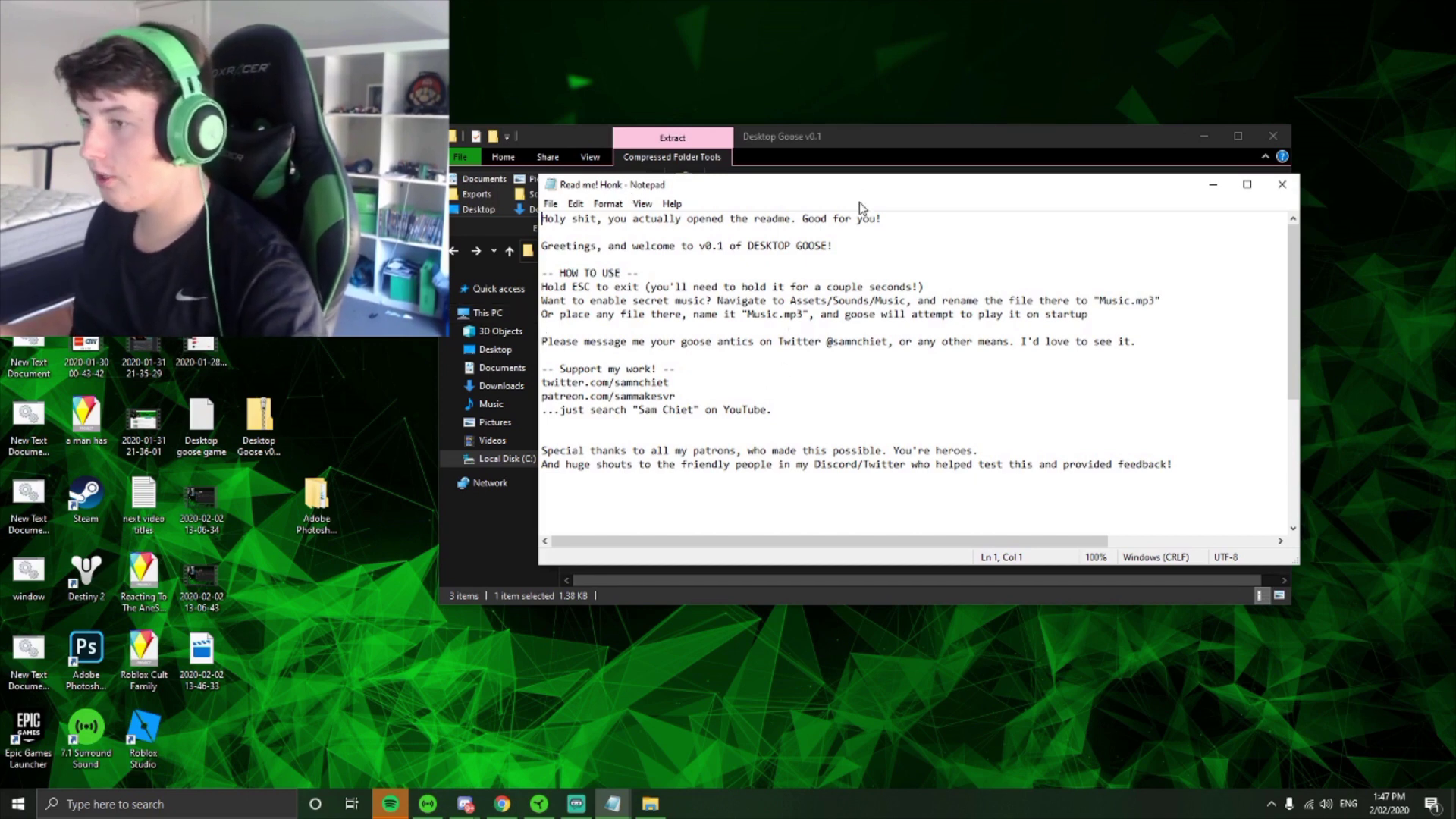
{"action": "left_click", "coordinate": [1282, 185]}
{"action": "left_click", "coordinate": [664, 314]}
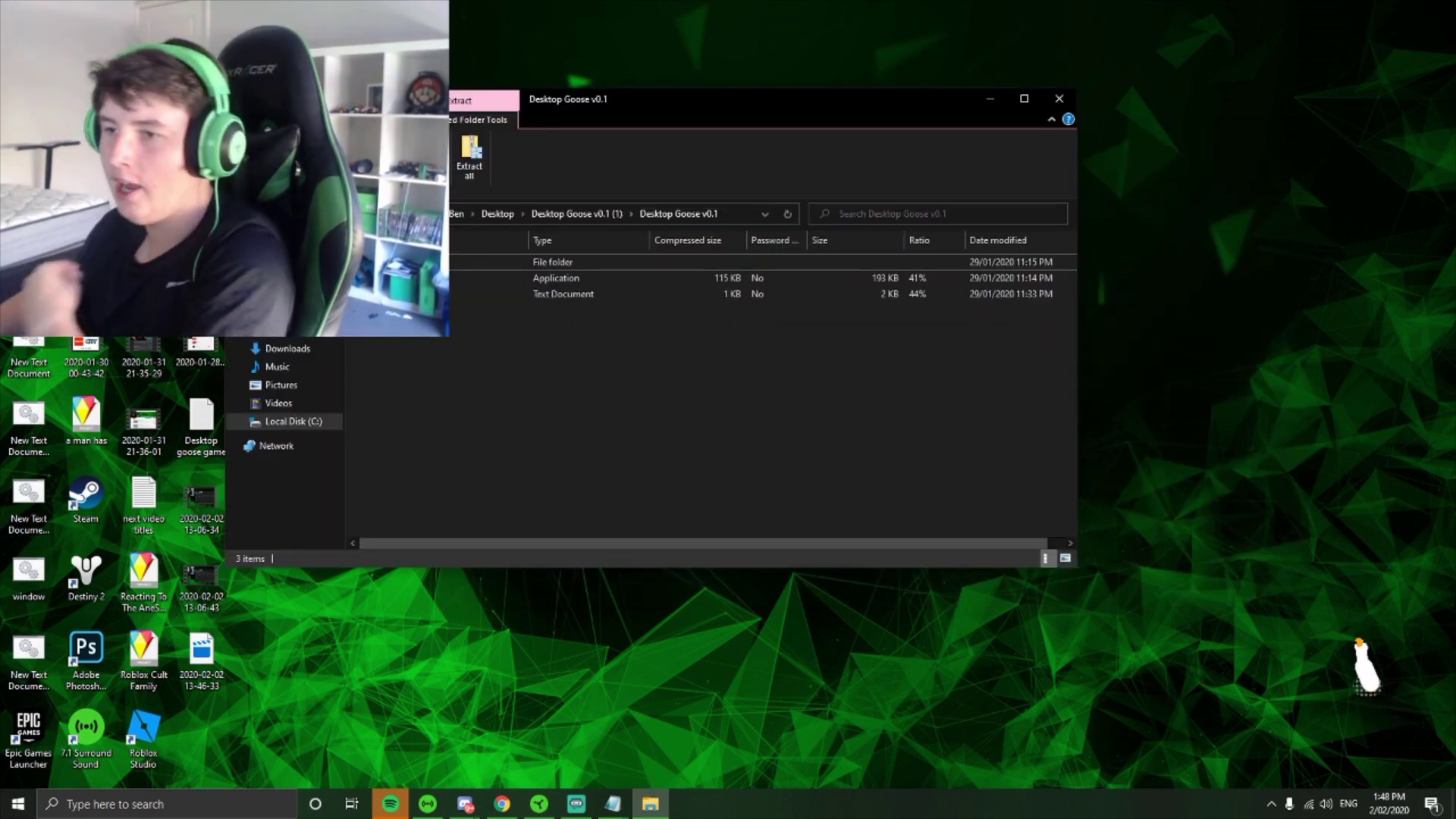
{"action": "double_click", "coordinate": [569, 294]}
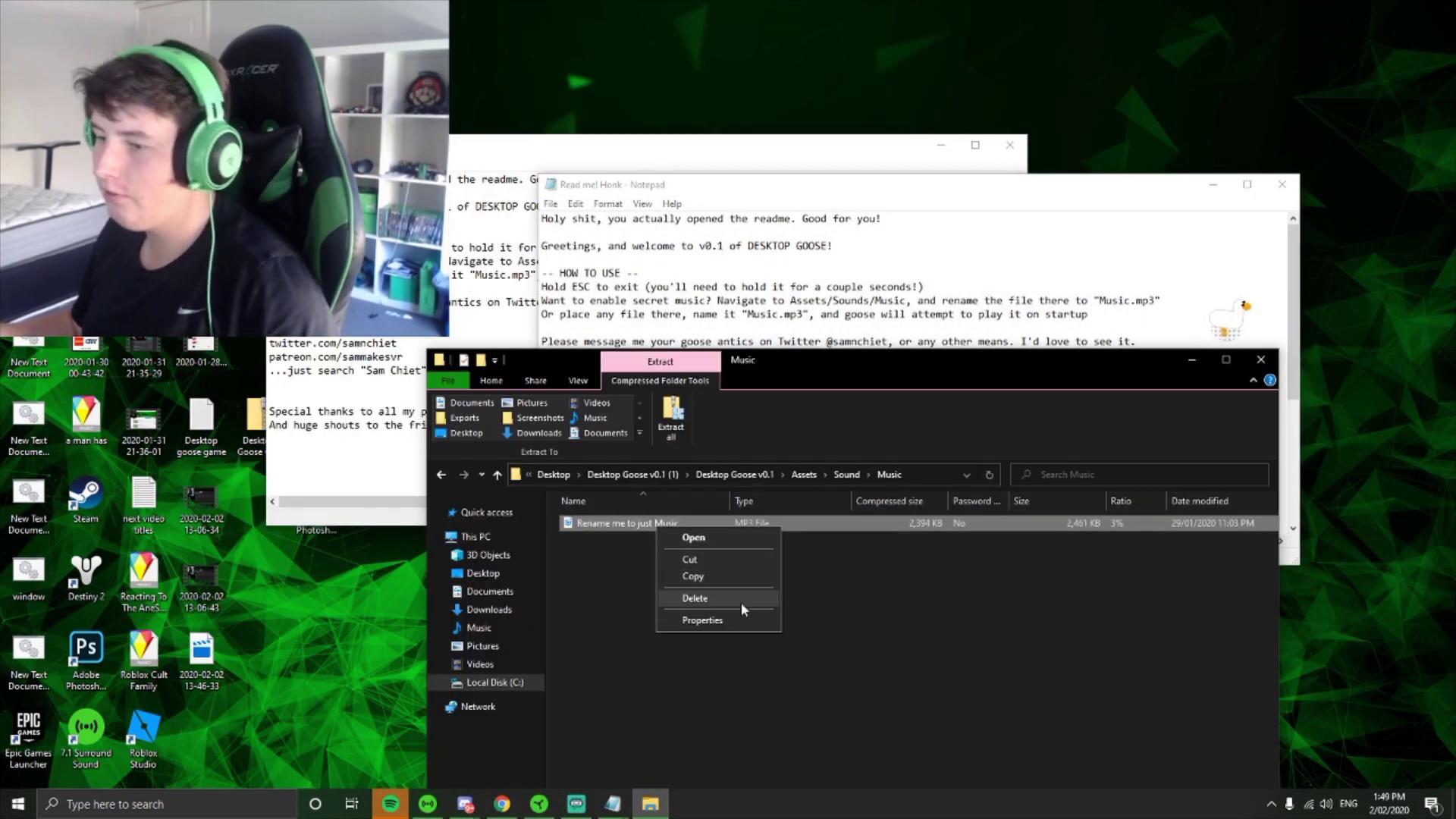
{"action": "left_click", "coordinate": [985, 576]}
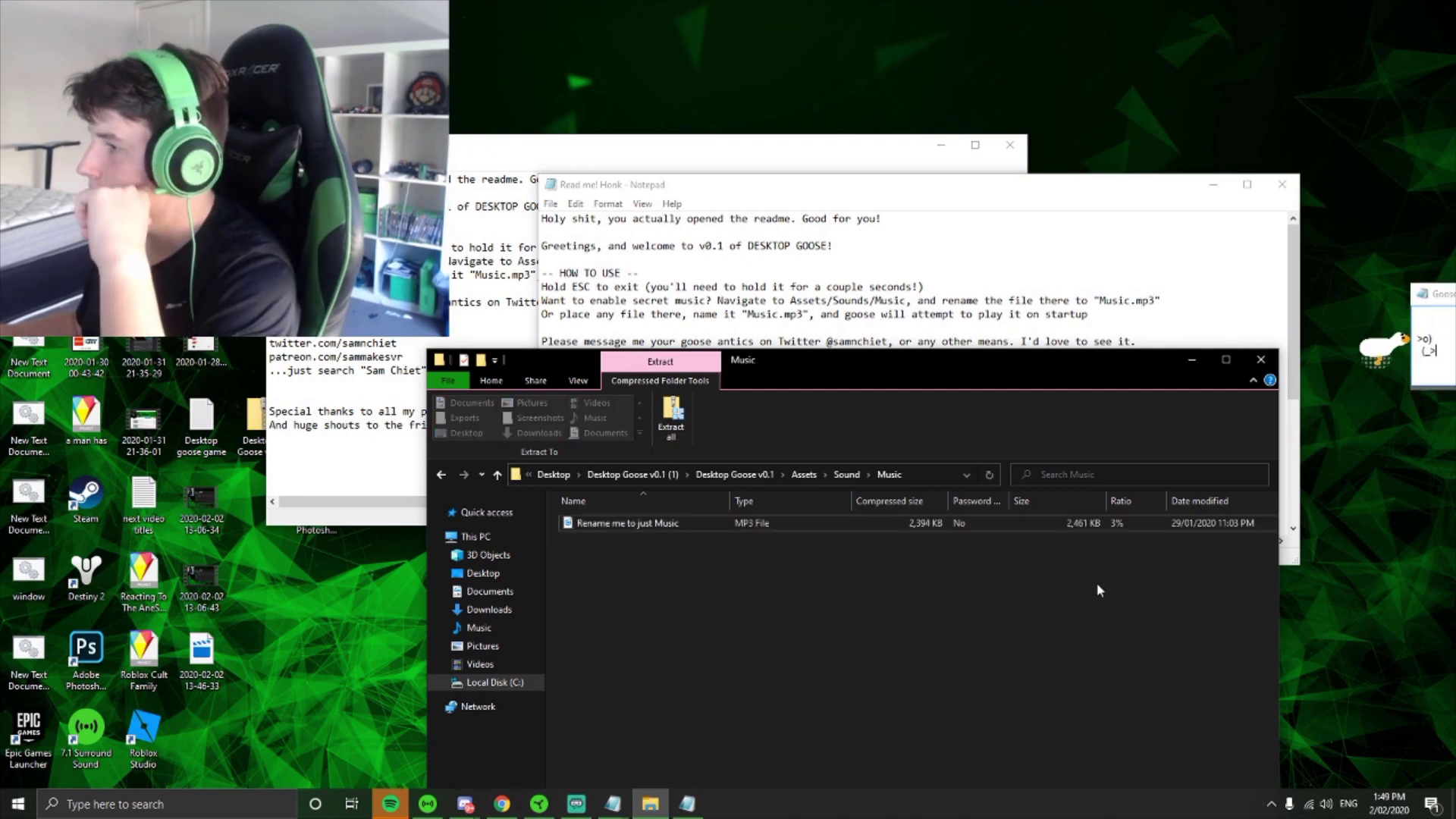
{"action": "right_click", "coordinate": [952, 526]}
{"action": "left_click", "coordinate": [995, 617]}
{"action": "left_click", "coordinate": [621, 765]}
{"action": "right_click", "coordinate": [629, 521]}
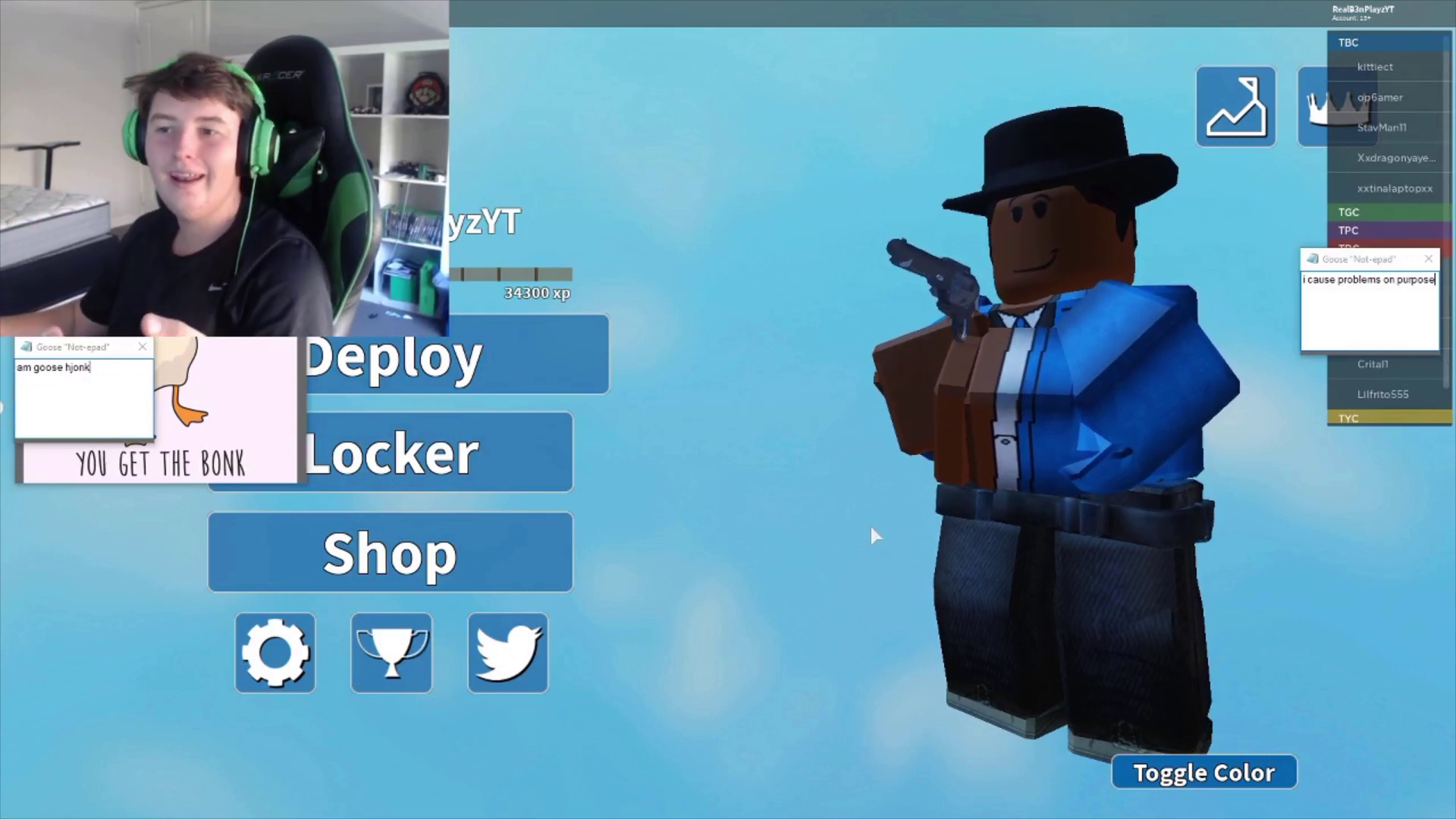
Deploy from the Arsenal main menu to reach the Select a Team screen.
{"action": "left_click", "coordinate": [552, 354]}
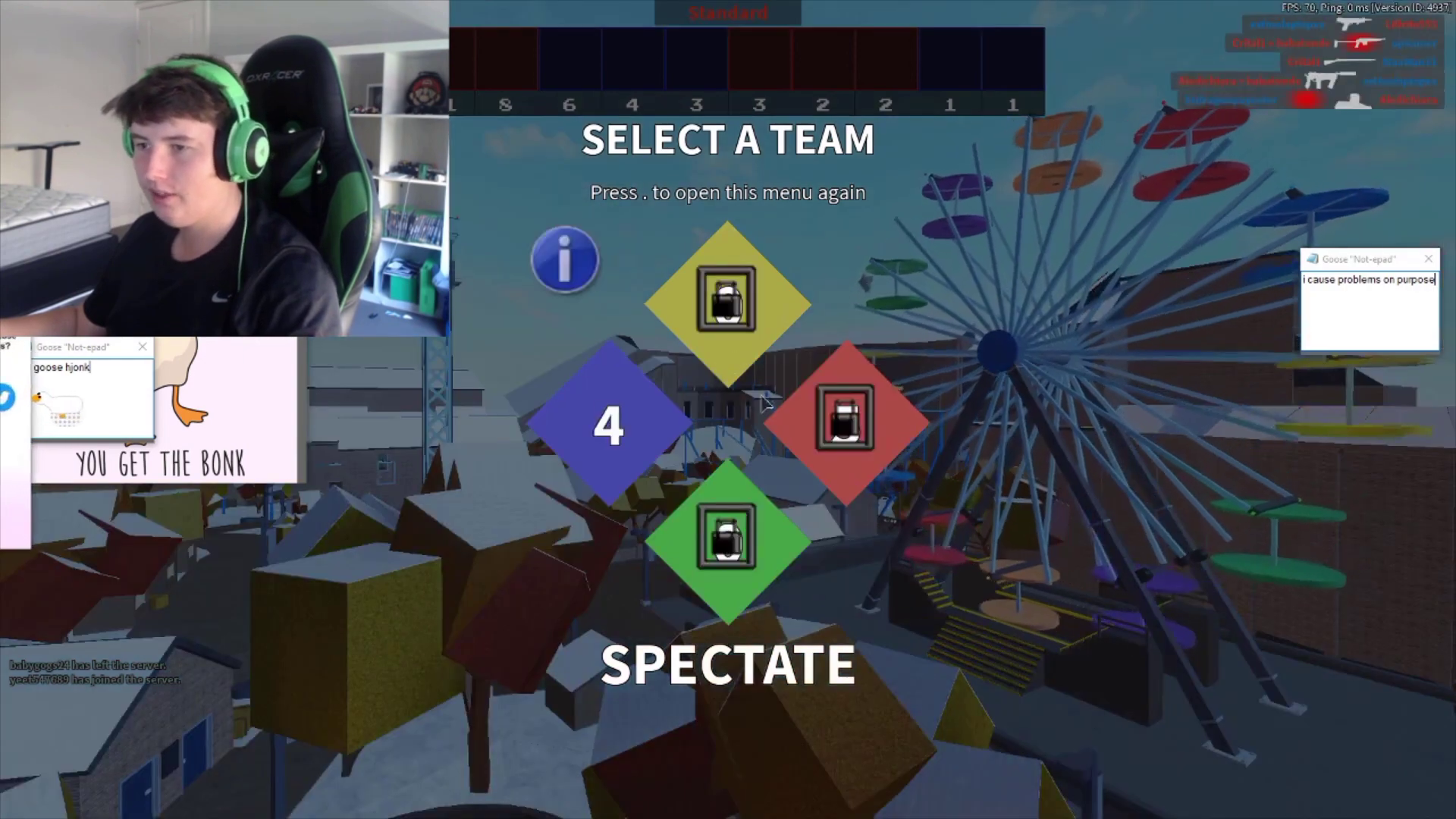
Spawn into the match, head outdoors and shoot the enemy in red.
{"action": "left_click", "coordinate": [728, 455]}
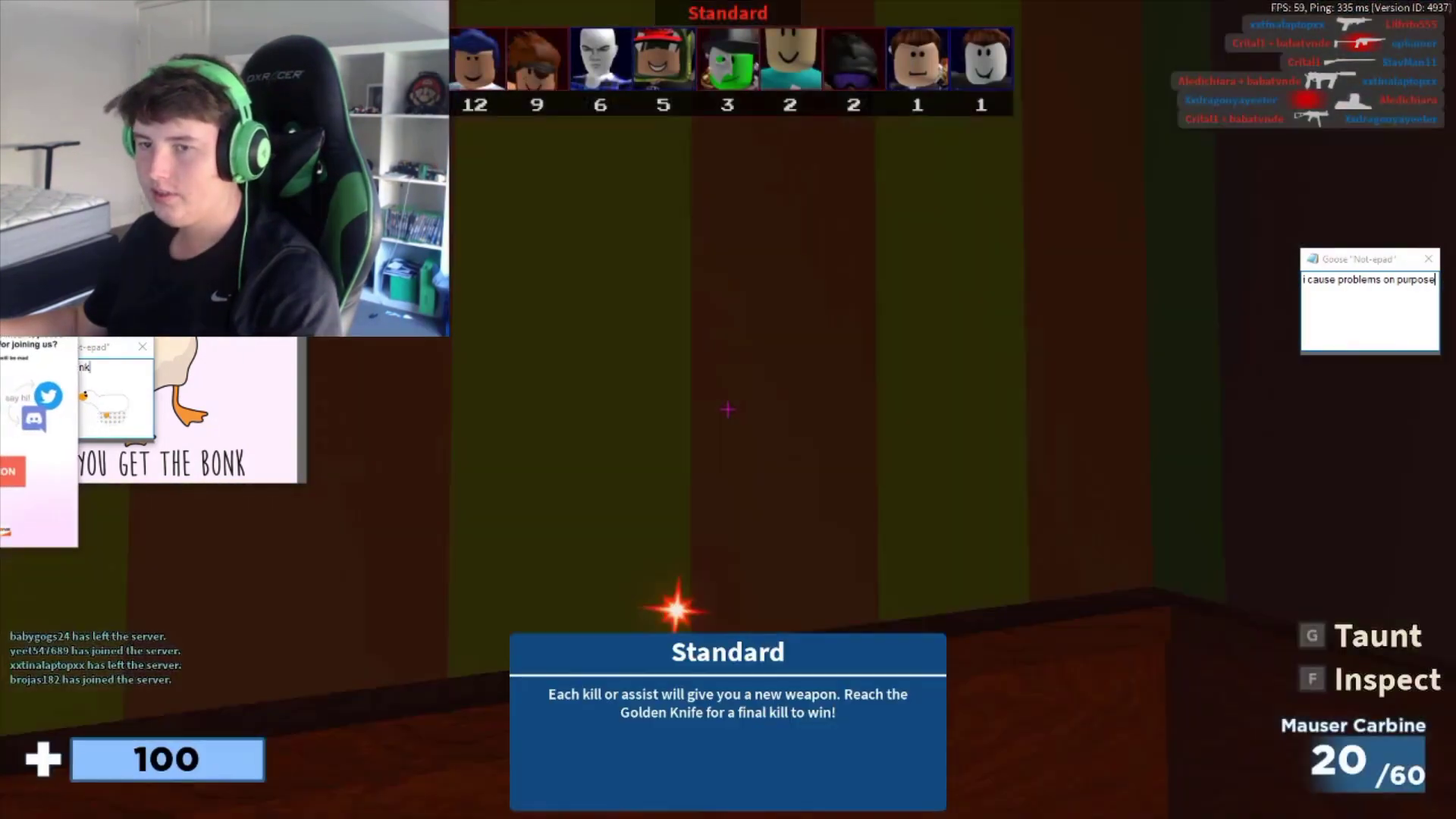
{"action": "key", "text": "w"}
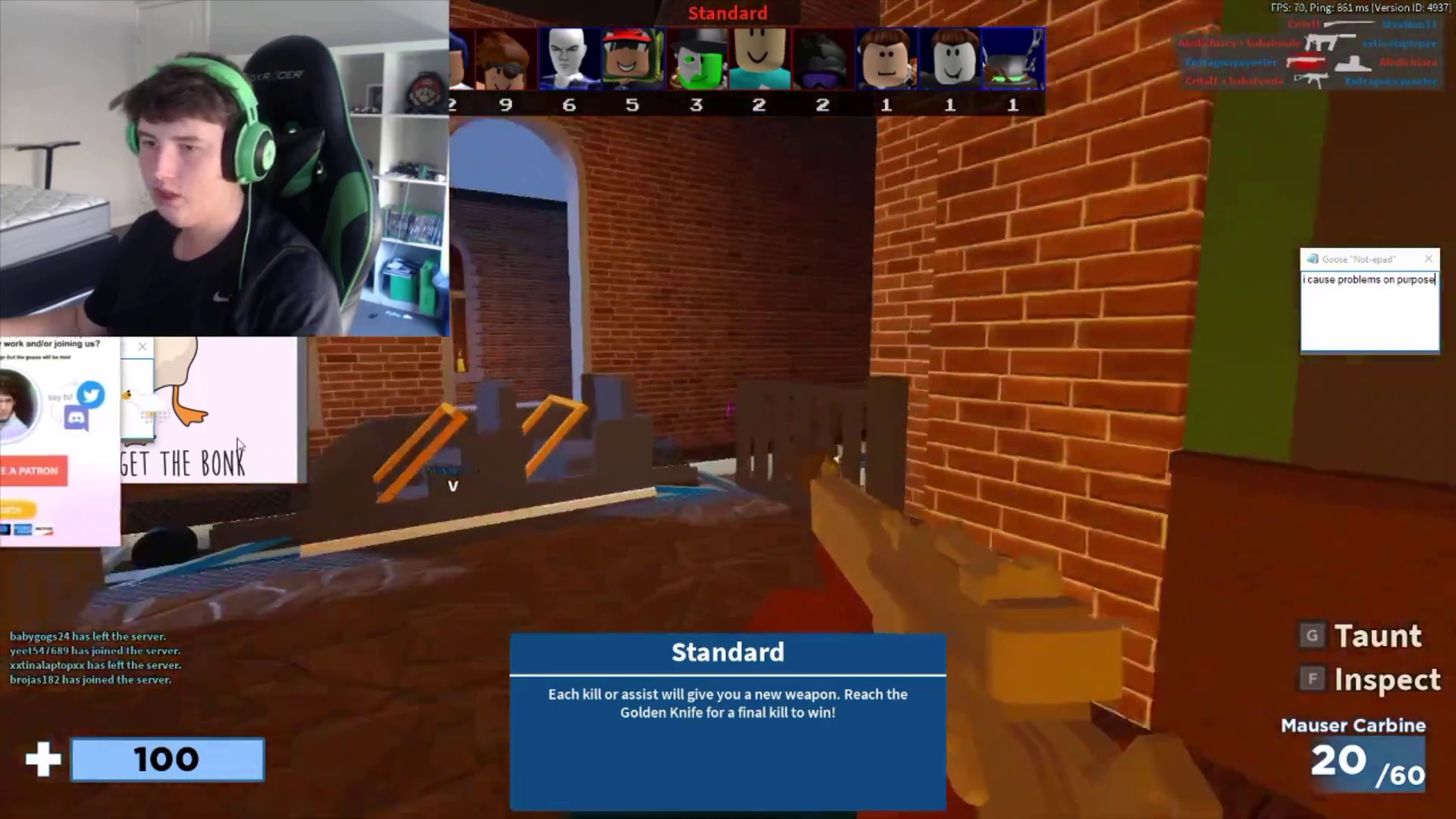
{"action": "key", "text": "w"}
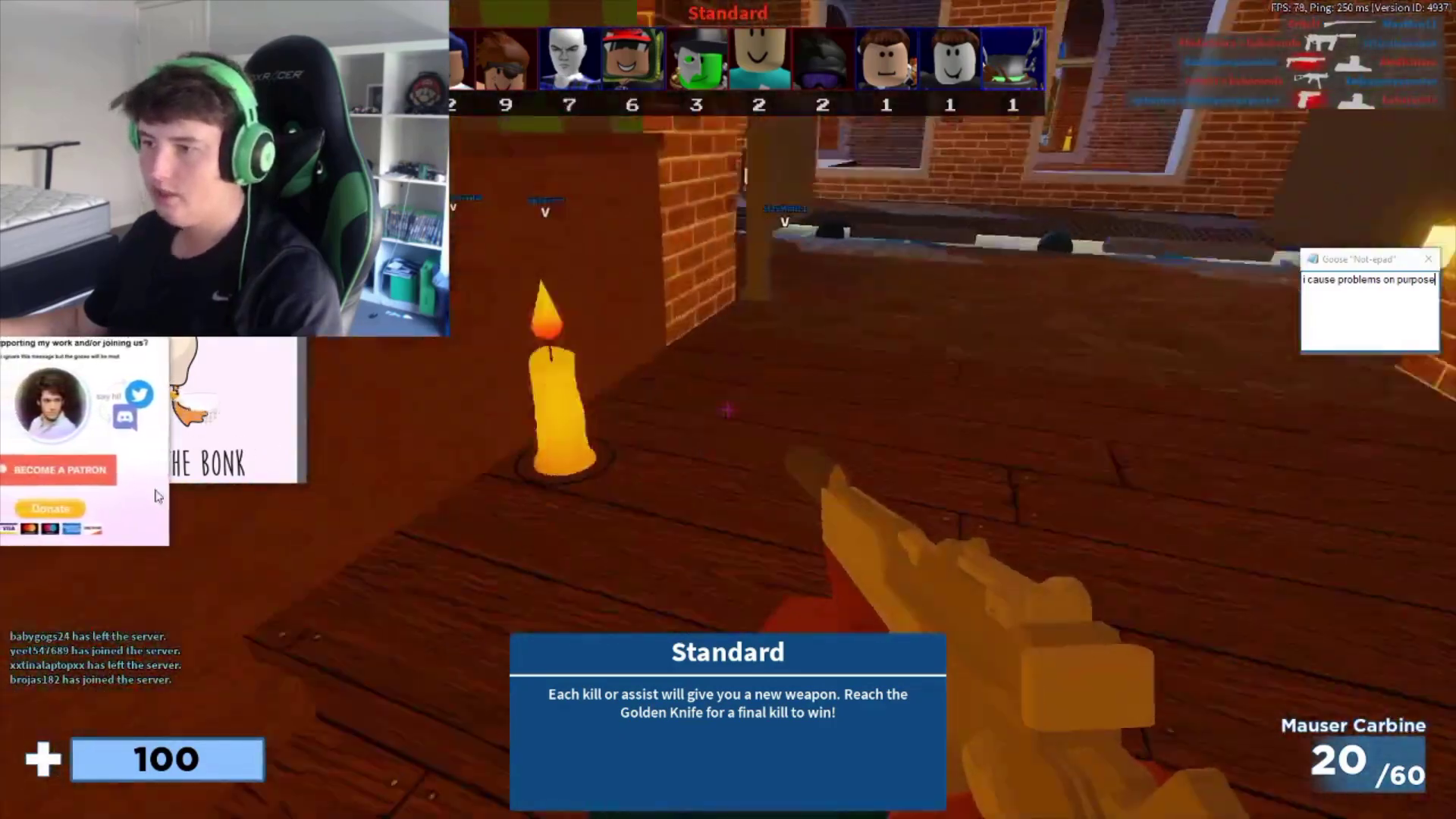
{"action": "key", "text": "w"}
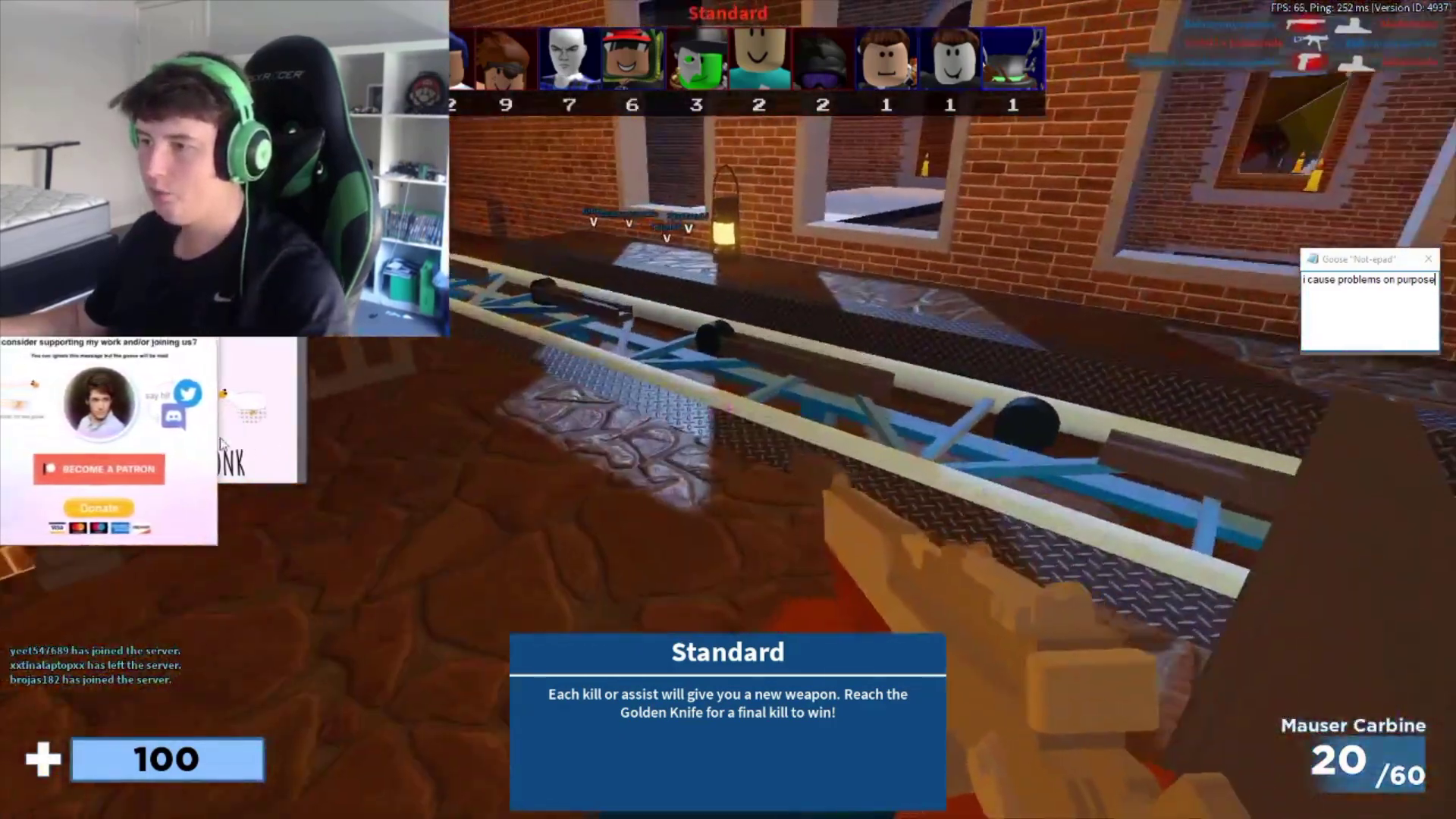
{"action": "key", "text": "w"}
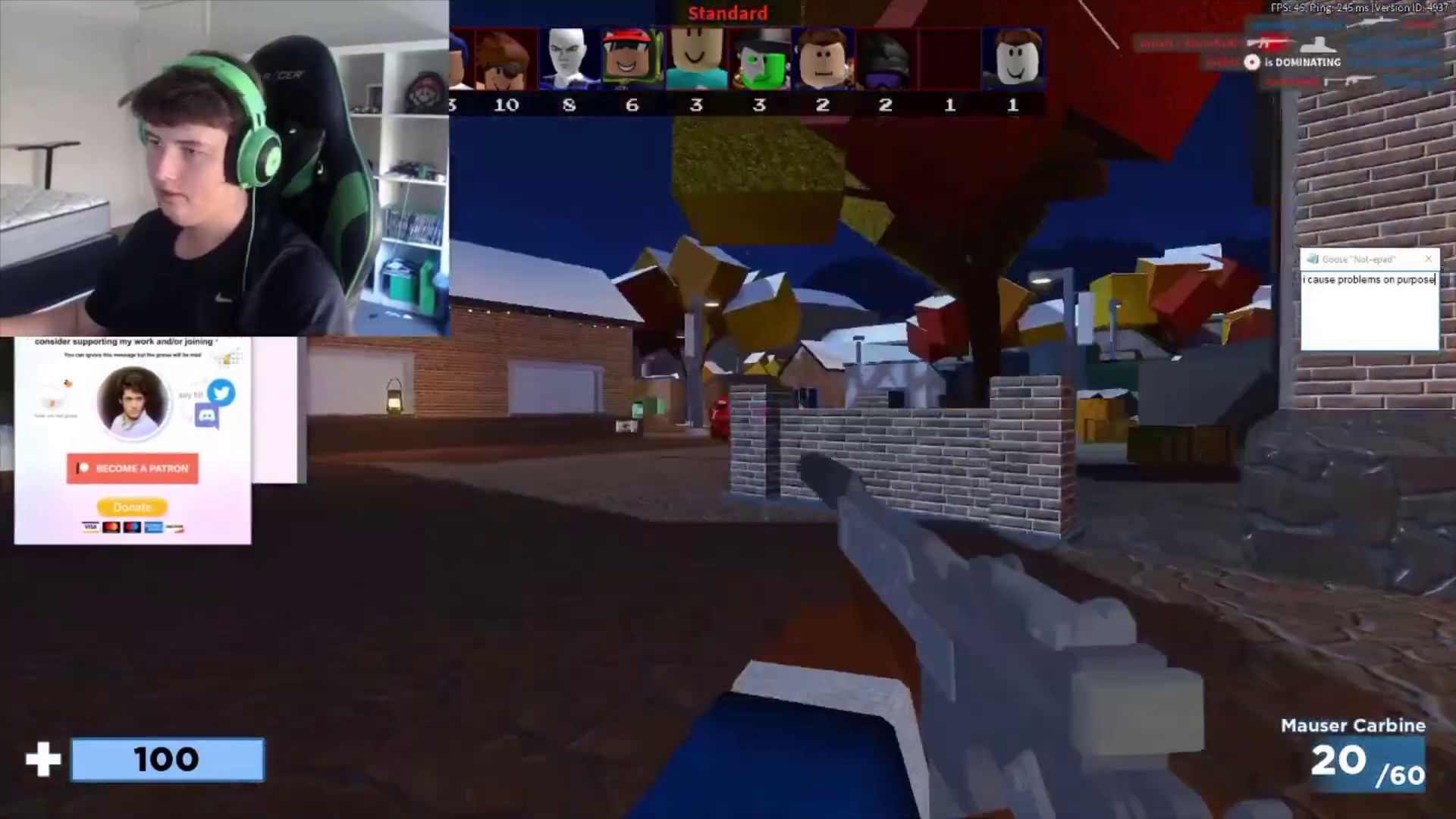
{"action": "left_click_drag", "start_coordinate": [728, 409], "coordinate": [729, 409]}
{"action": "key", "text": "w"}
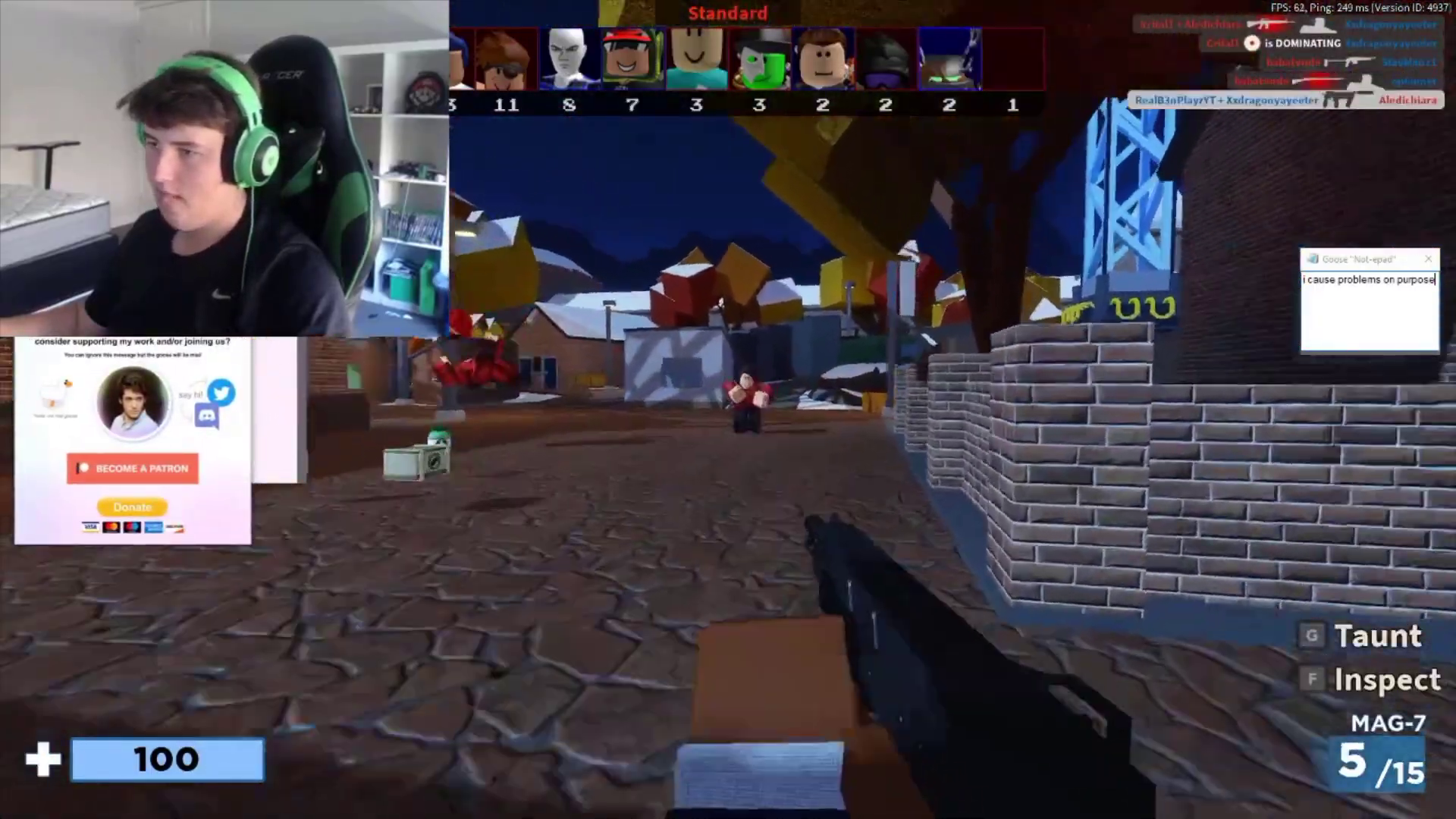
{"action": "left_click", "coordinate": [728, 410]}
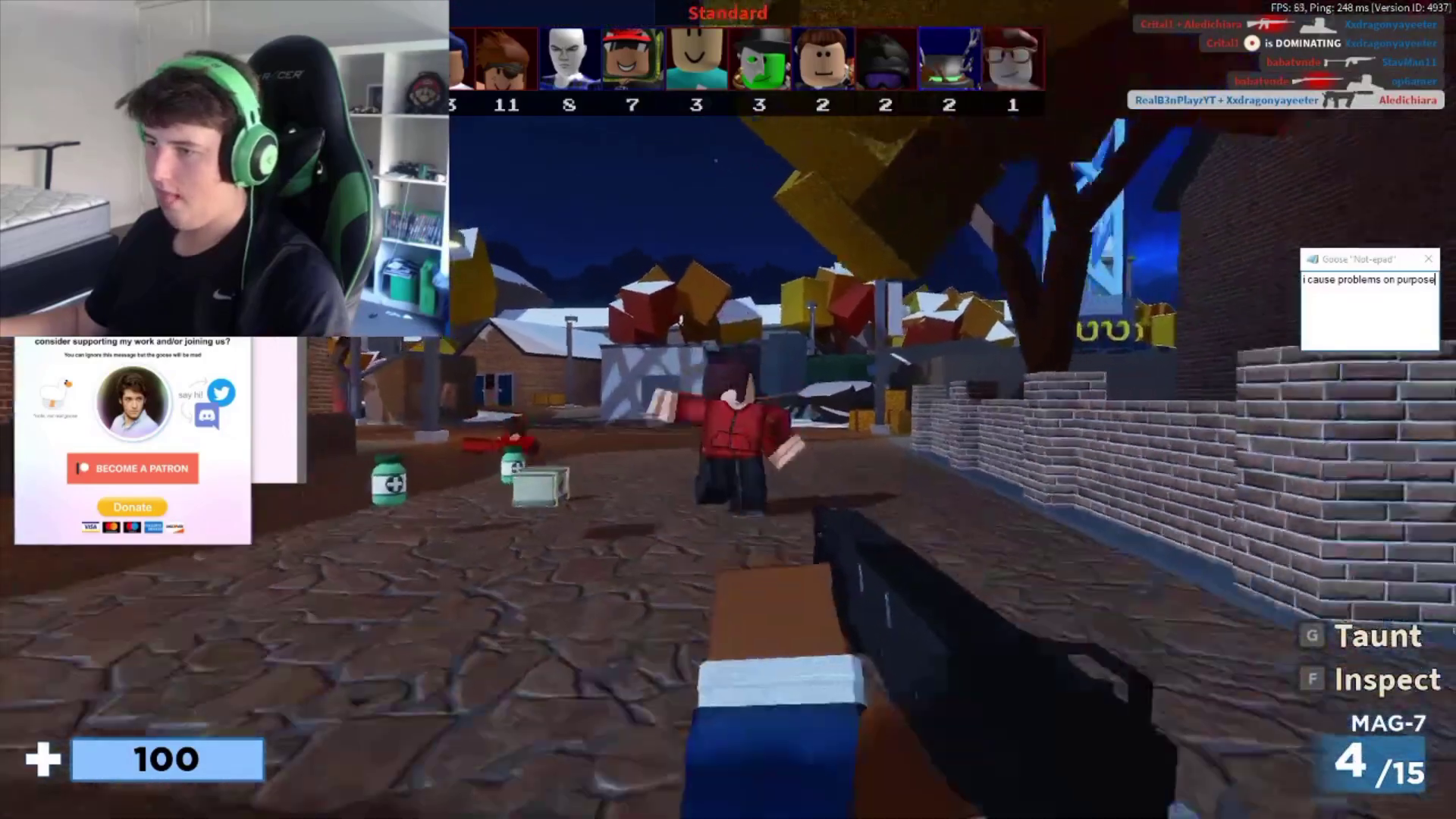
{"action": "key", "text": "1"}
{"action": "key", "text": "w"}
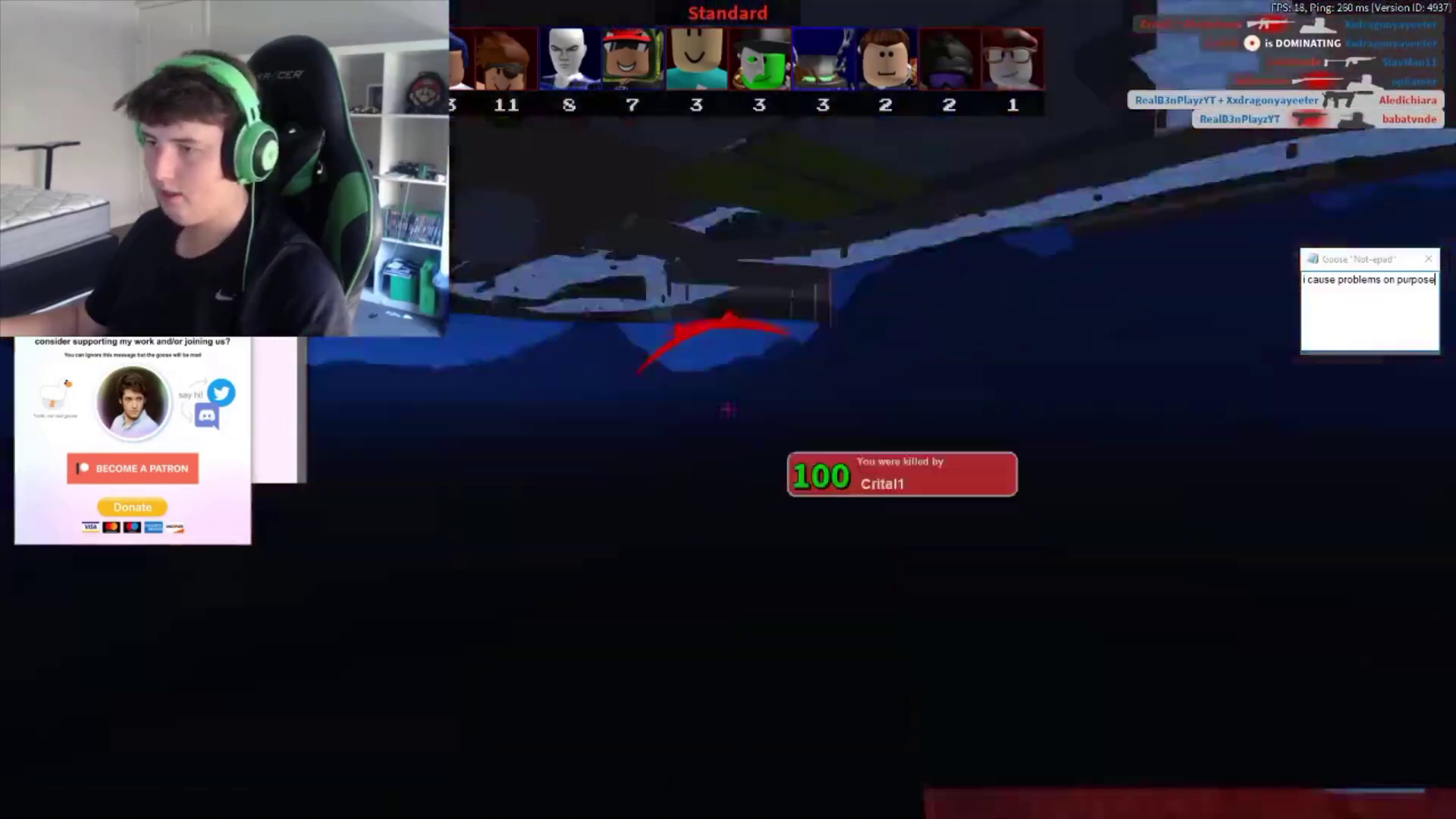
After respawning on the snowy map, shoot enemies down the street and near the vending machine.
{"action": "key", "text": "w"}
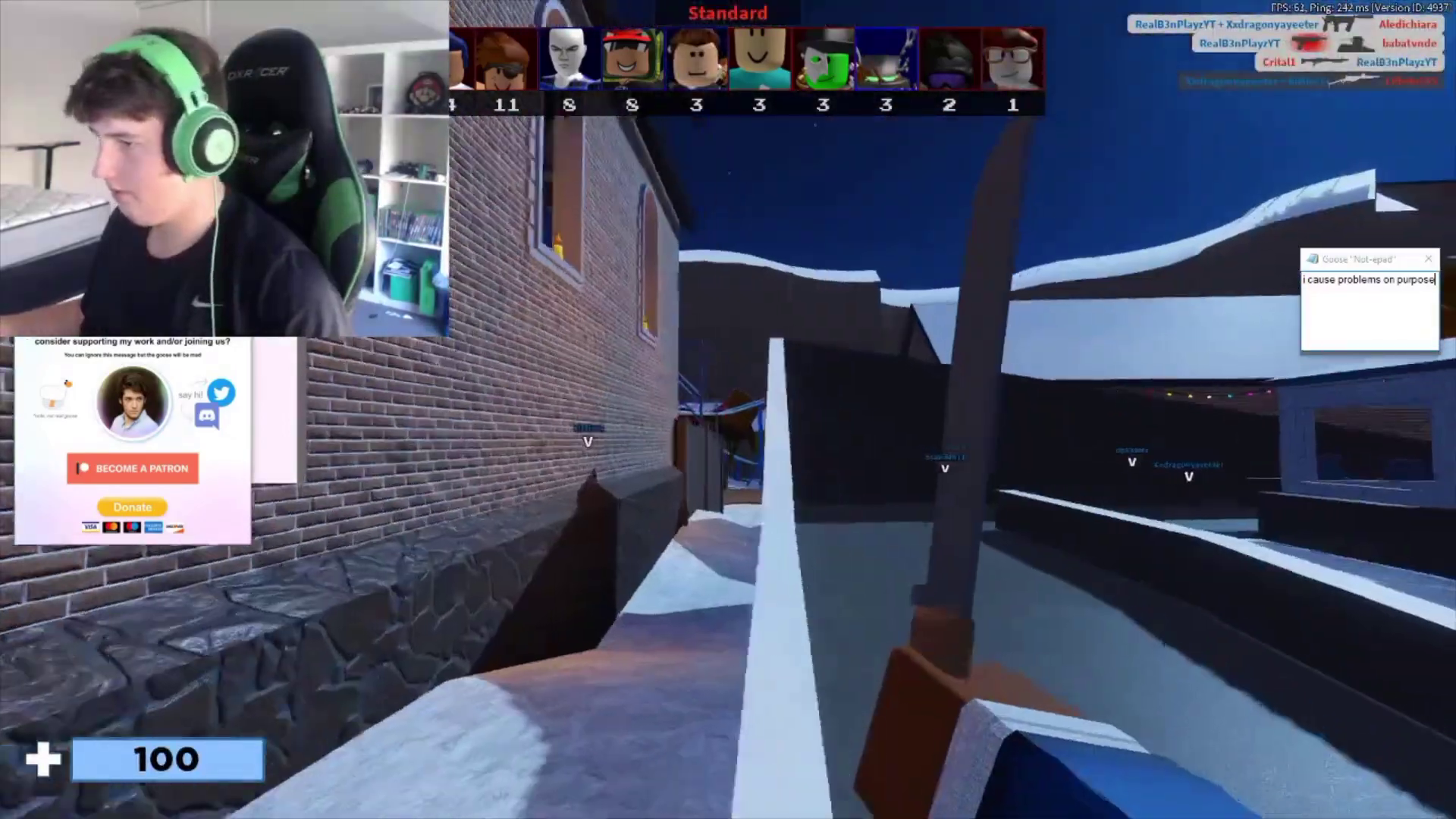
{"action": "key", "text": "w"}
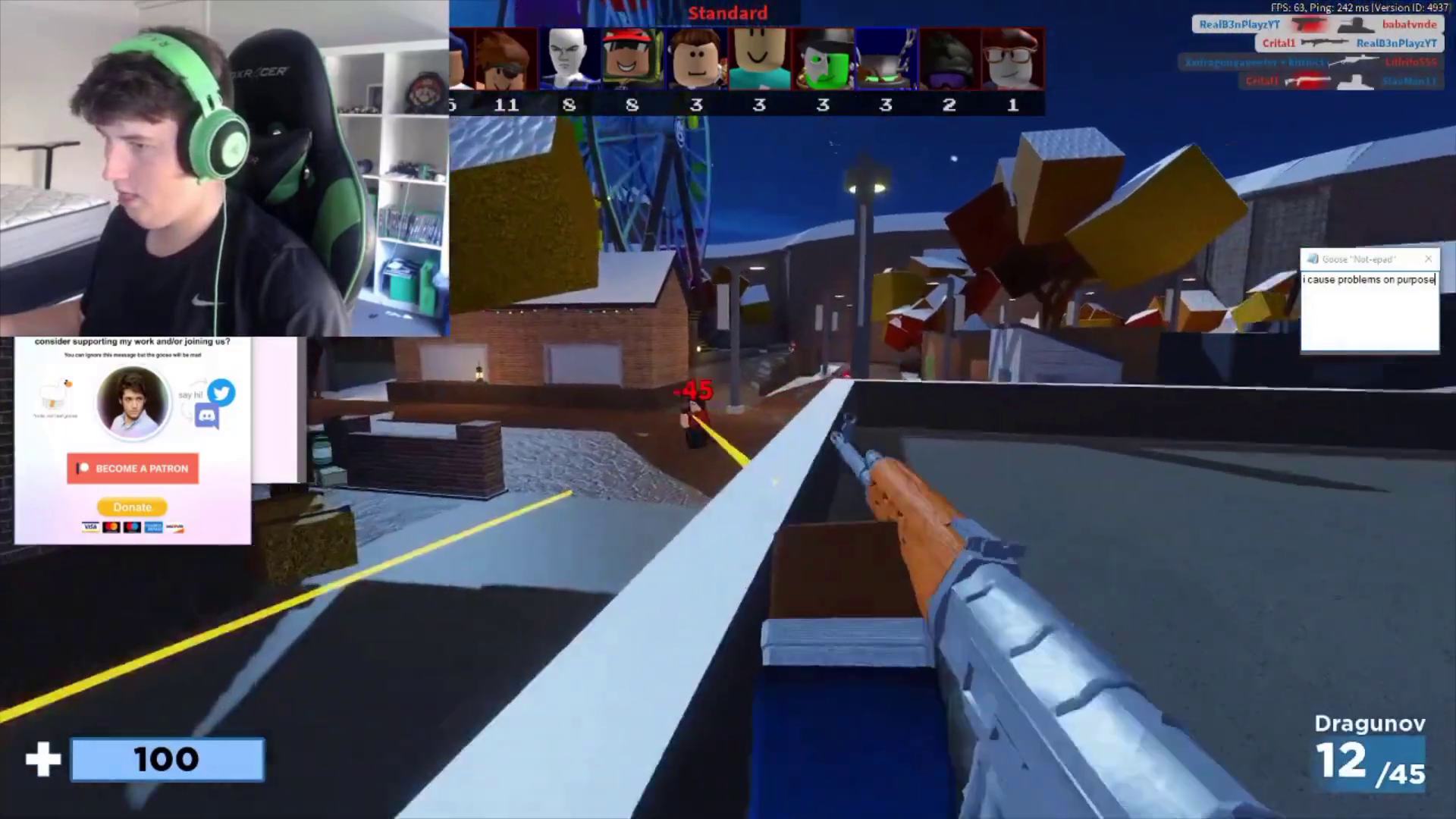
{"action": "left_click", "coordinate": [728, 409]}
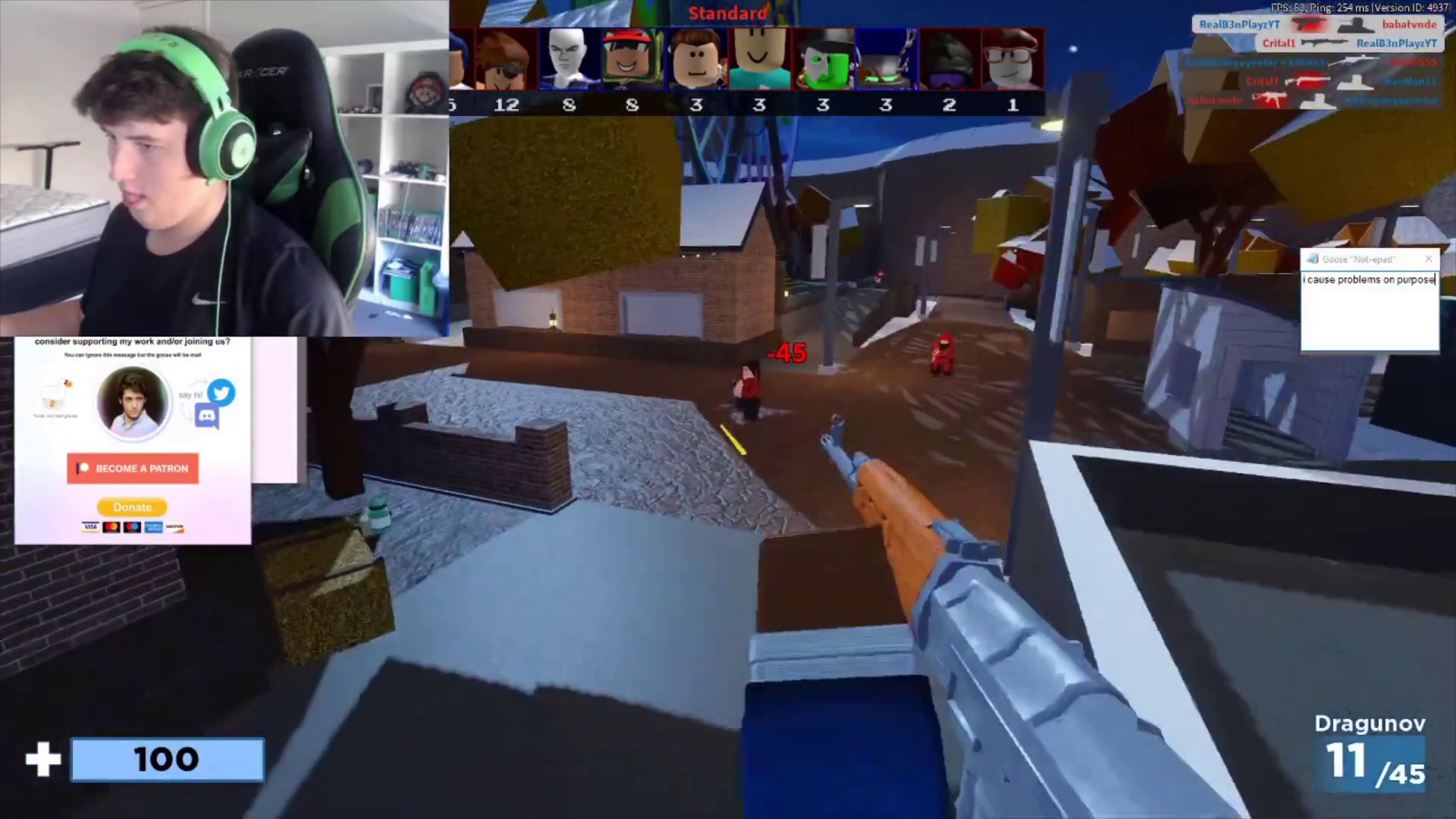
{"action": "left_click", "coordinate": [728, 411]}
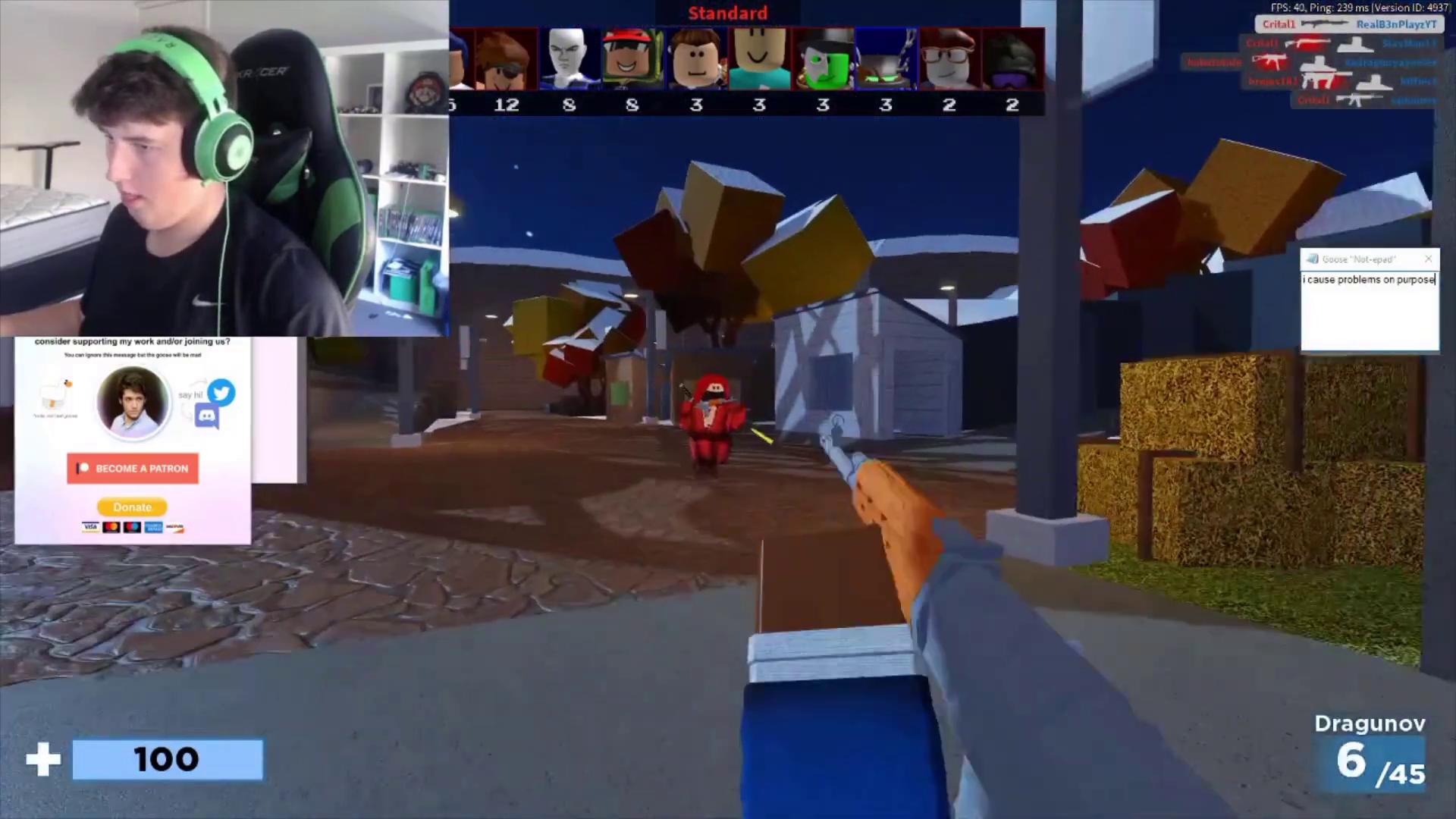
{"action": "key", "text": "1"}
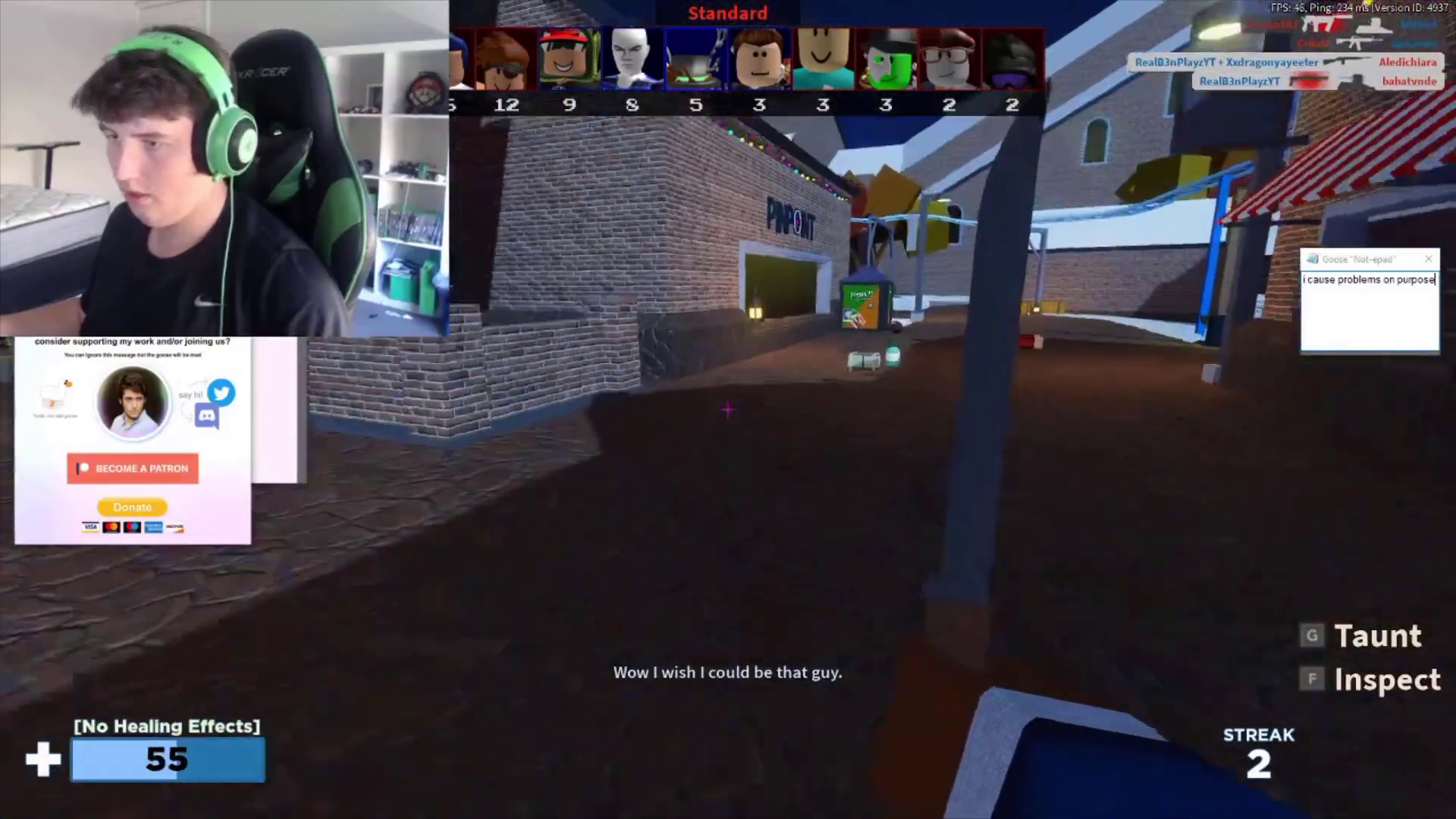
{"action": "key", "text": "3"}
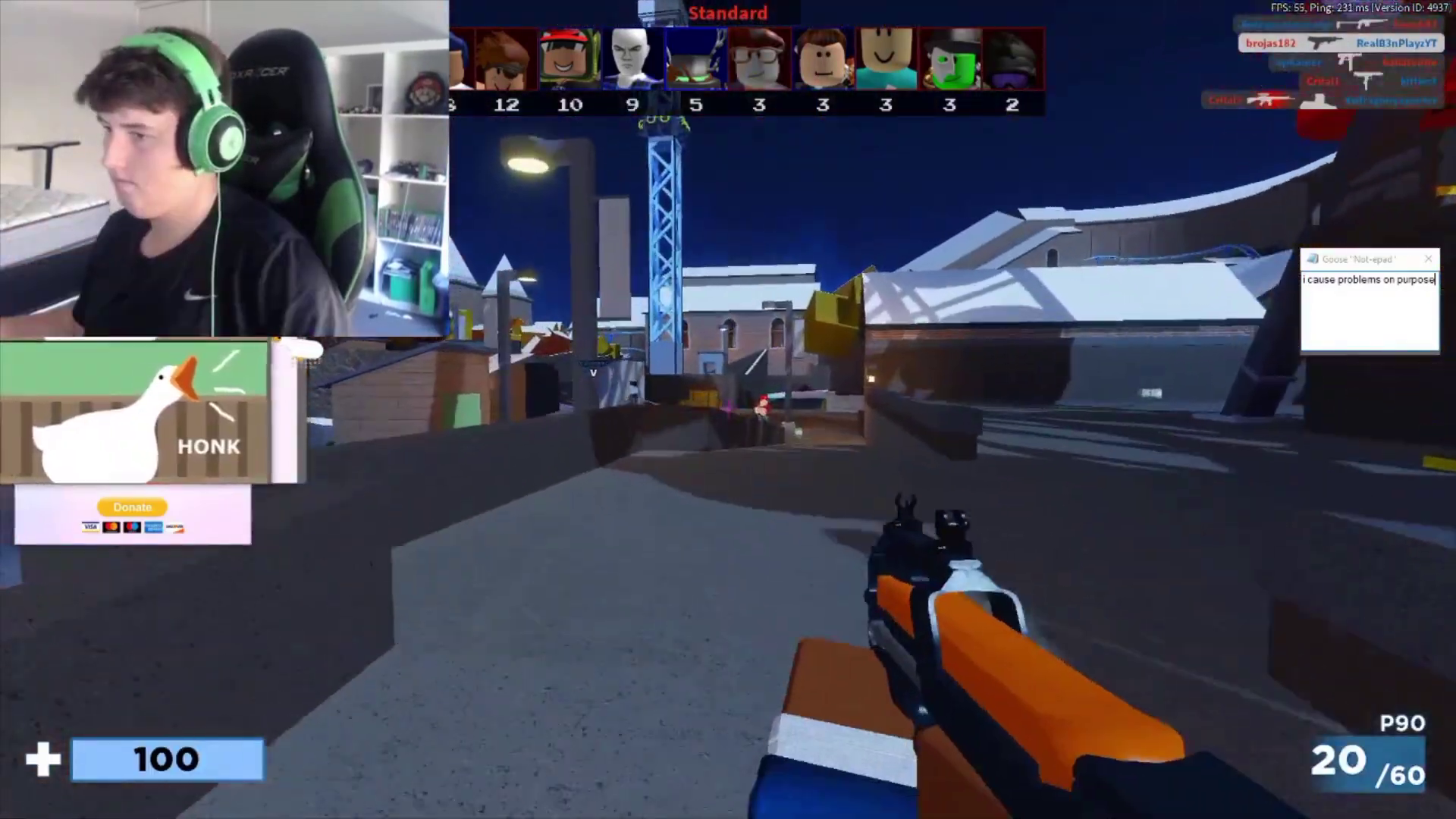
{"action": "left_click_drag", "start_coordinate": [728, 409], "coordinate": [728, 410]}
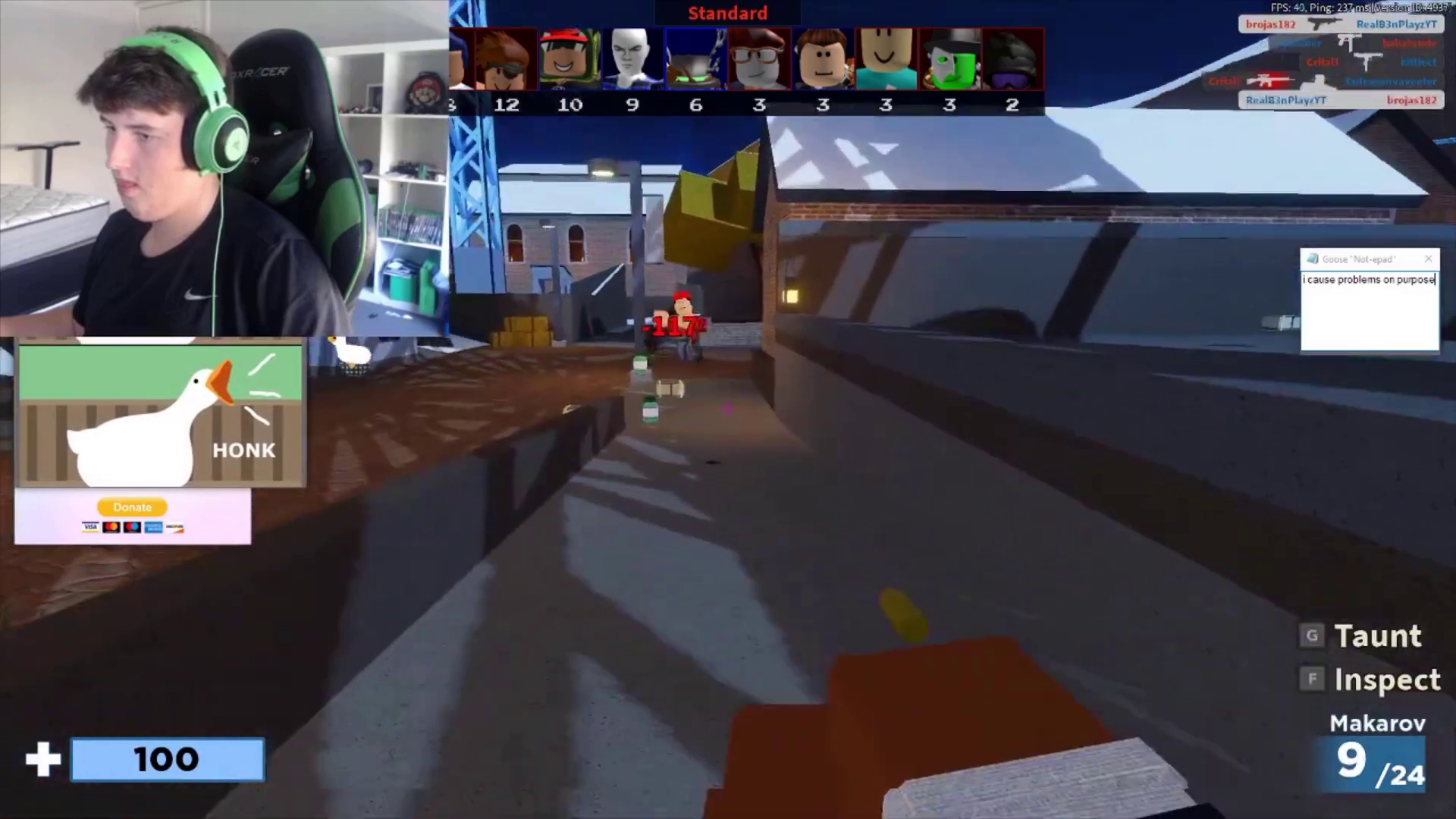
{"action": "key", "text": "w"}
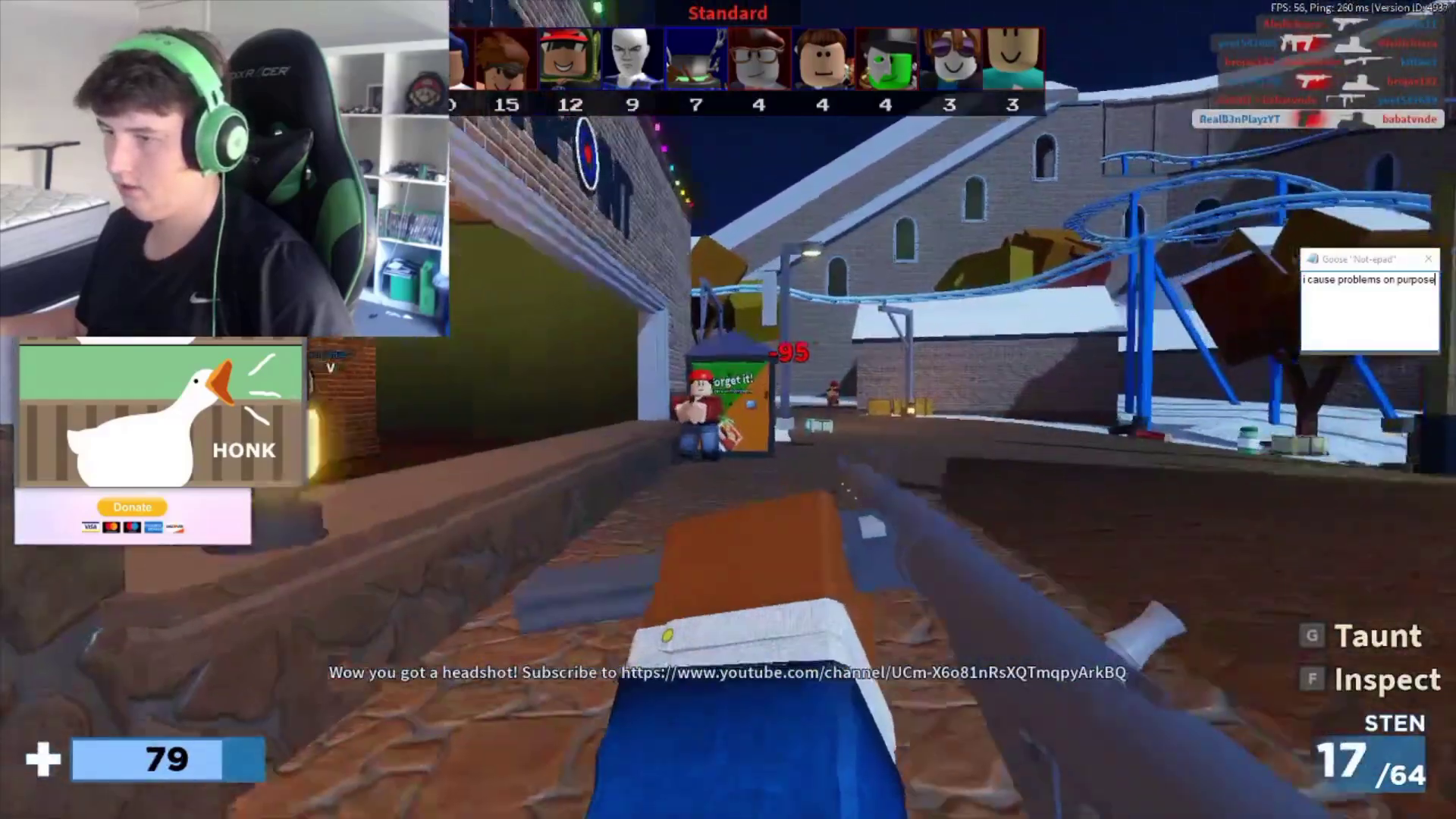
{"action": "left_click", "coordinate": [728, 411]}
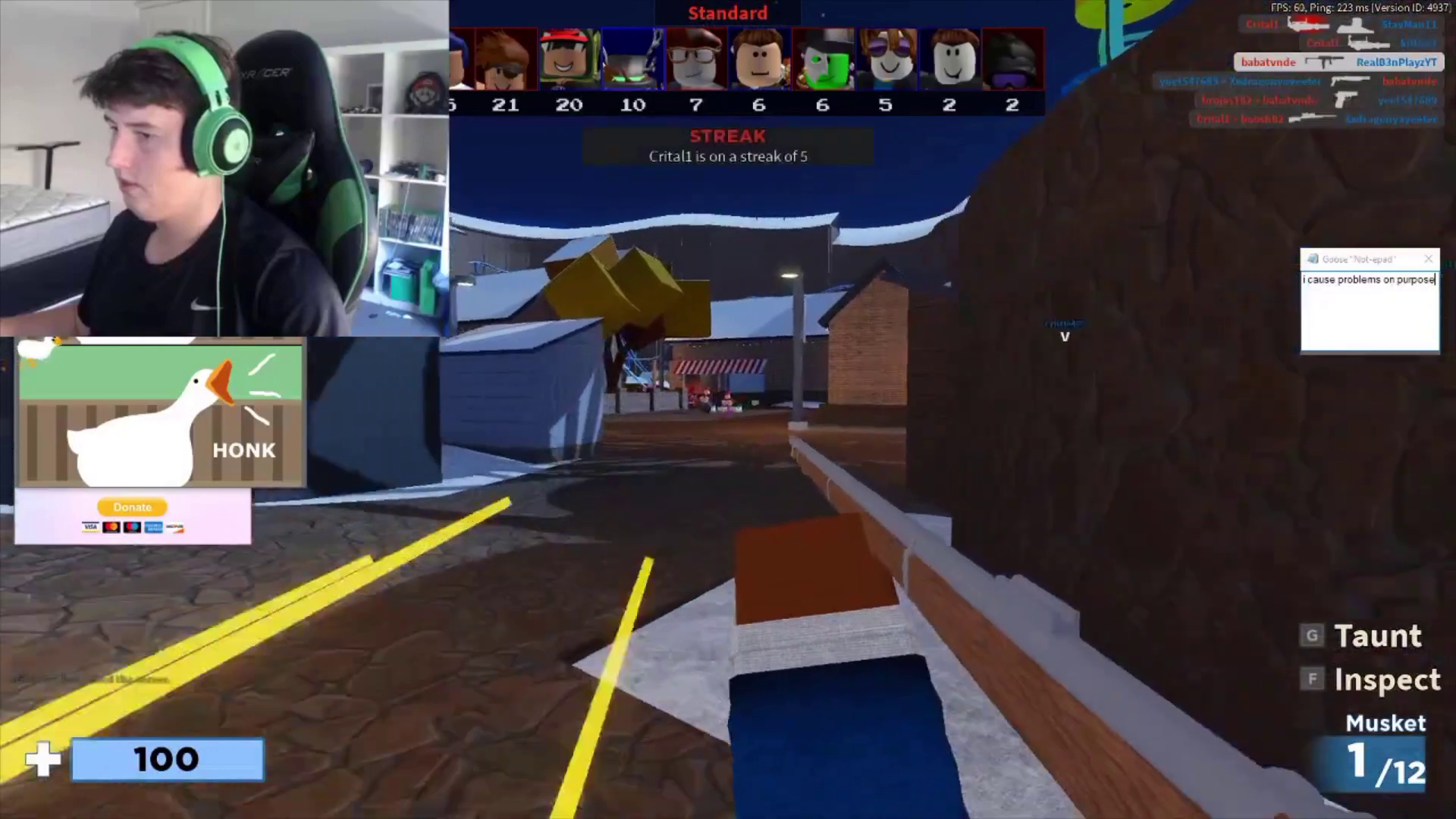
Fire the musket at enemies, then walk around the corner and past the wooden building.
{"action": "left_click", "coordinate": [728, 409]}
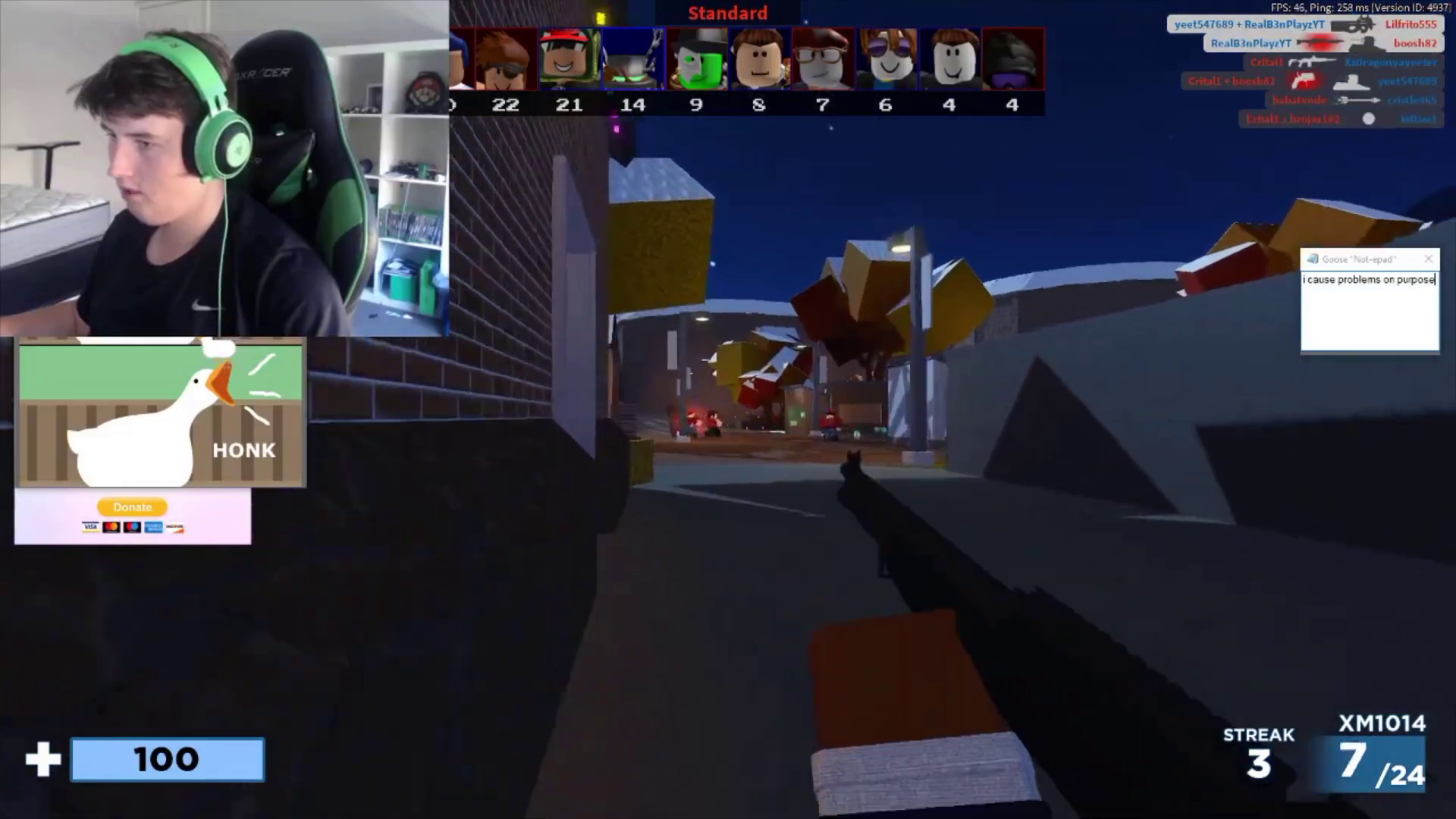
{"action": "left_click", "coordinate": [729, 410]}
{"action": "left_click", "coordinate": [728, 410]}
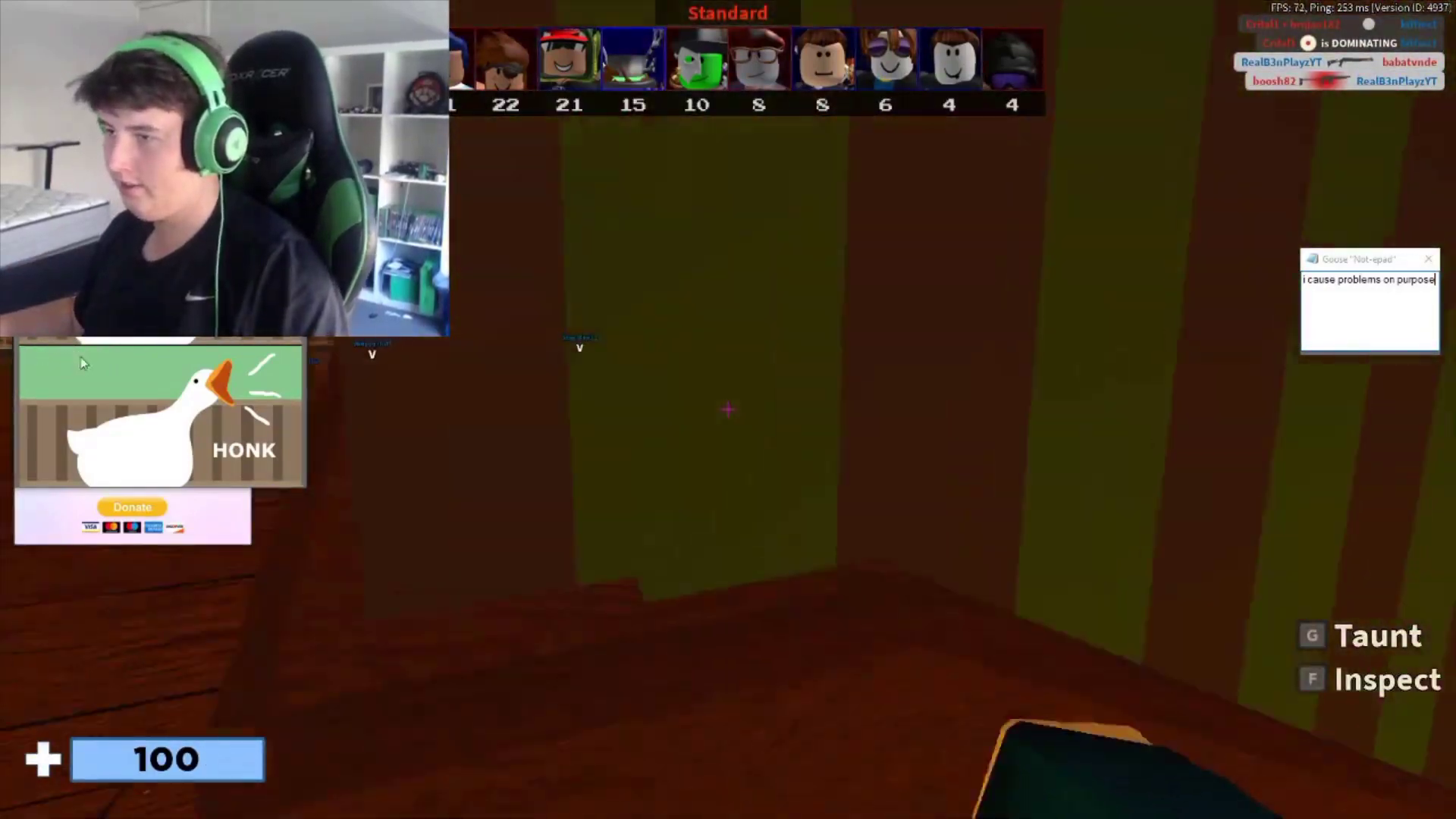
{"action": "key", "text": "w"}
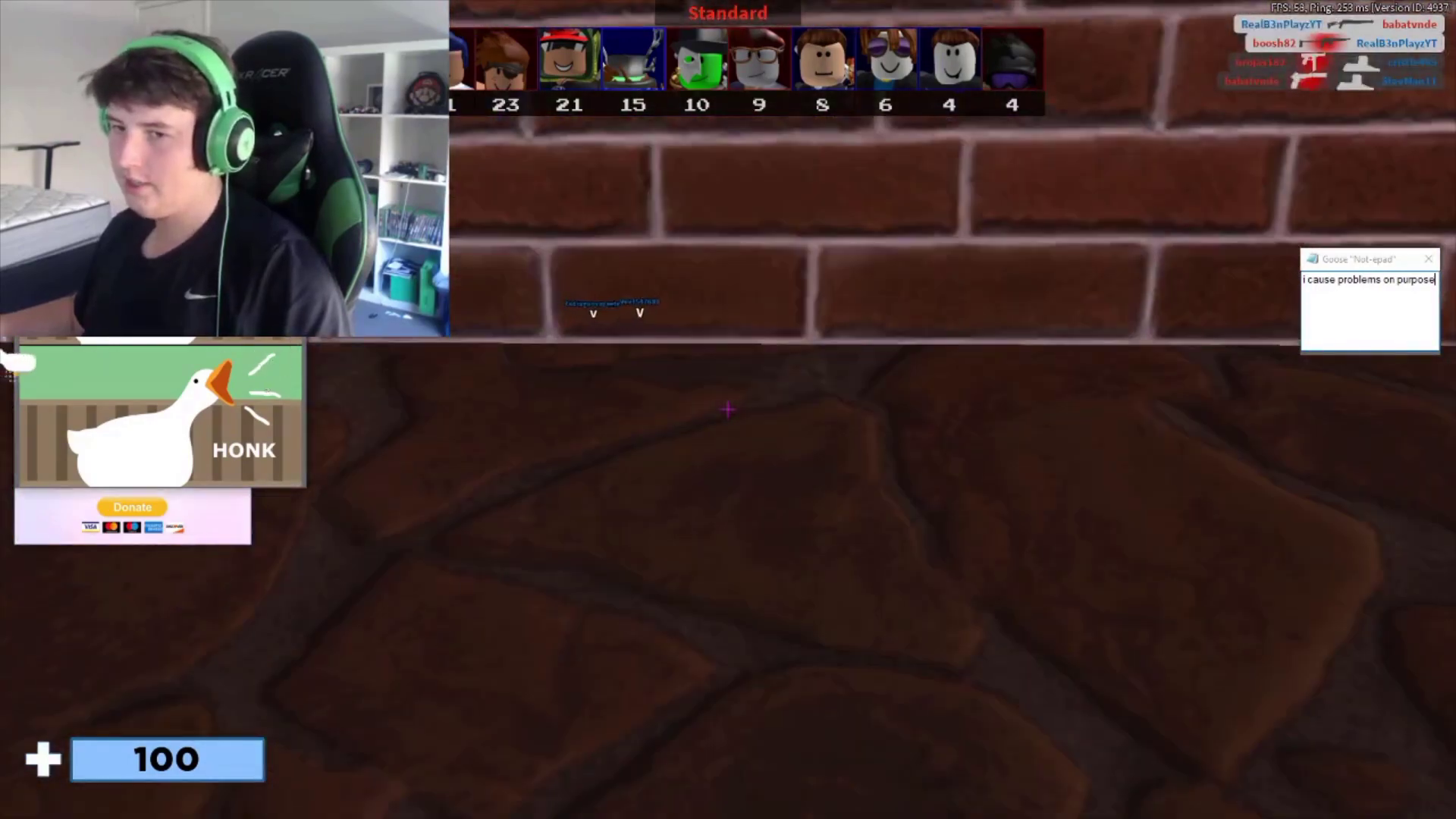
{"action": "key", "text": "w"}
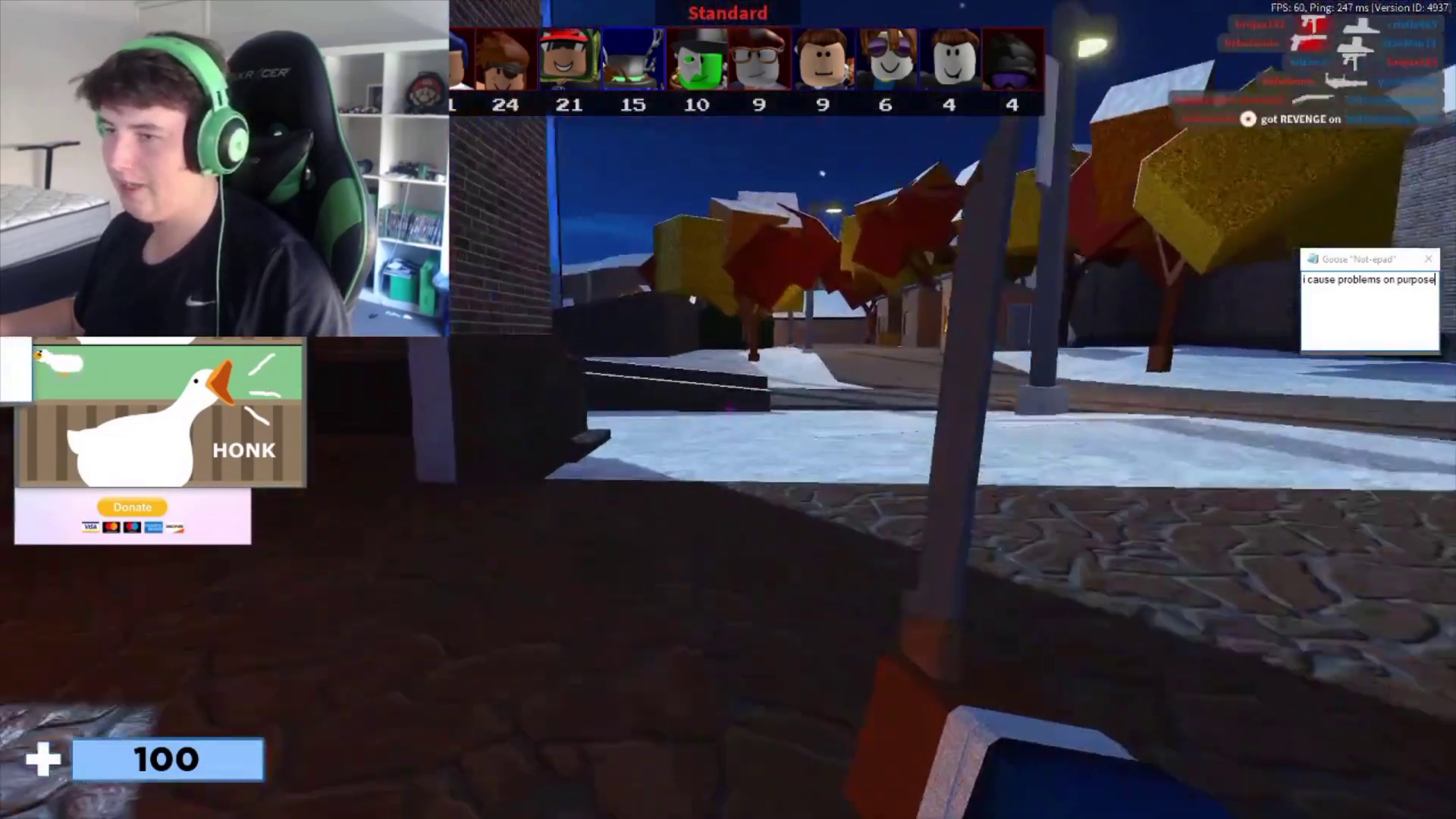
{"action": "key", "text": "w"}
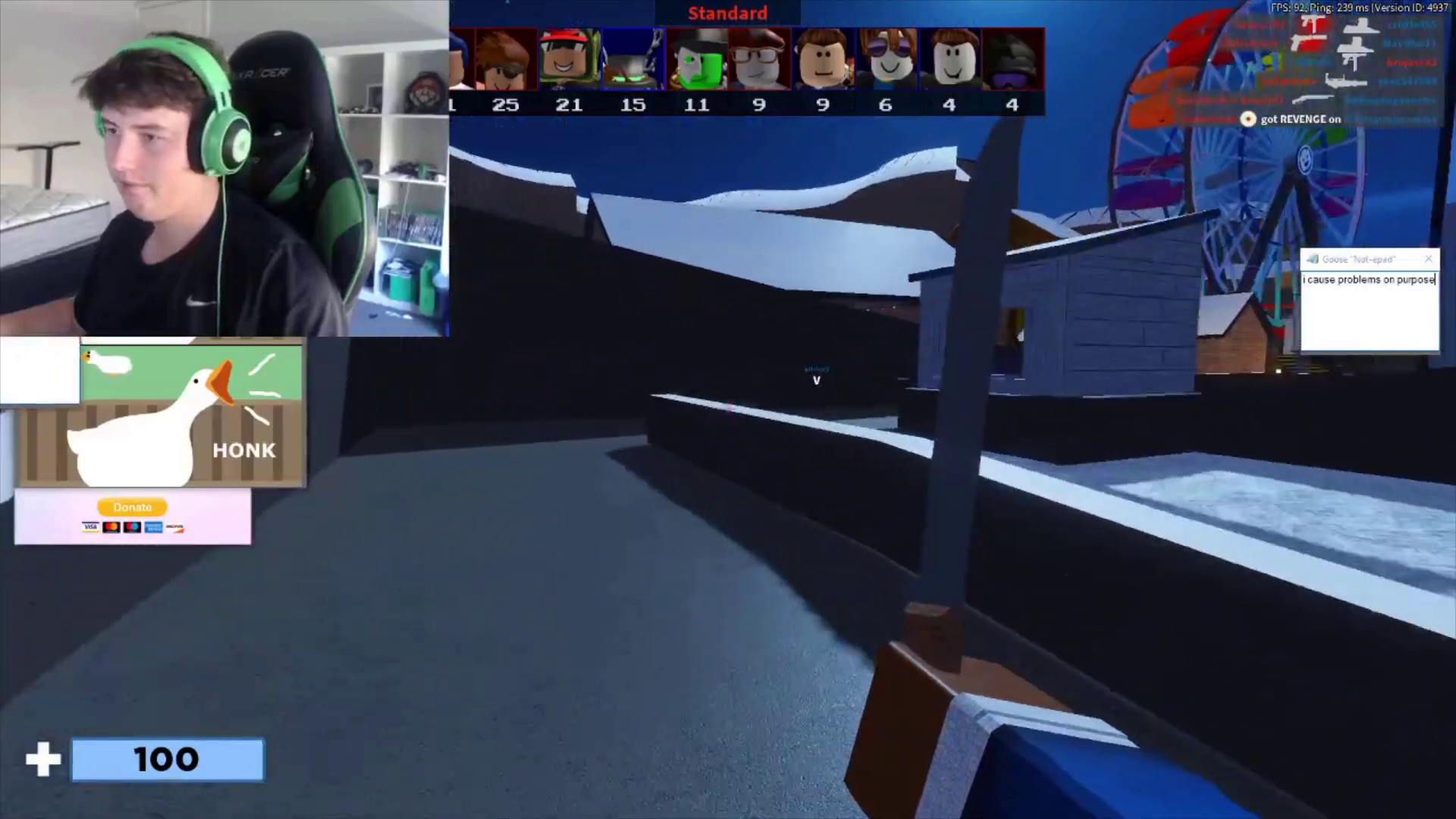
{"action": "key", "text": "w"}
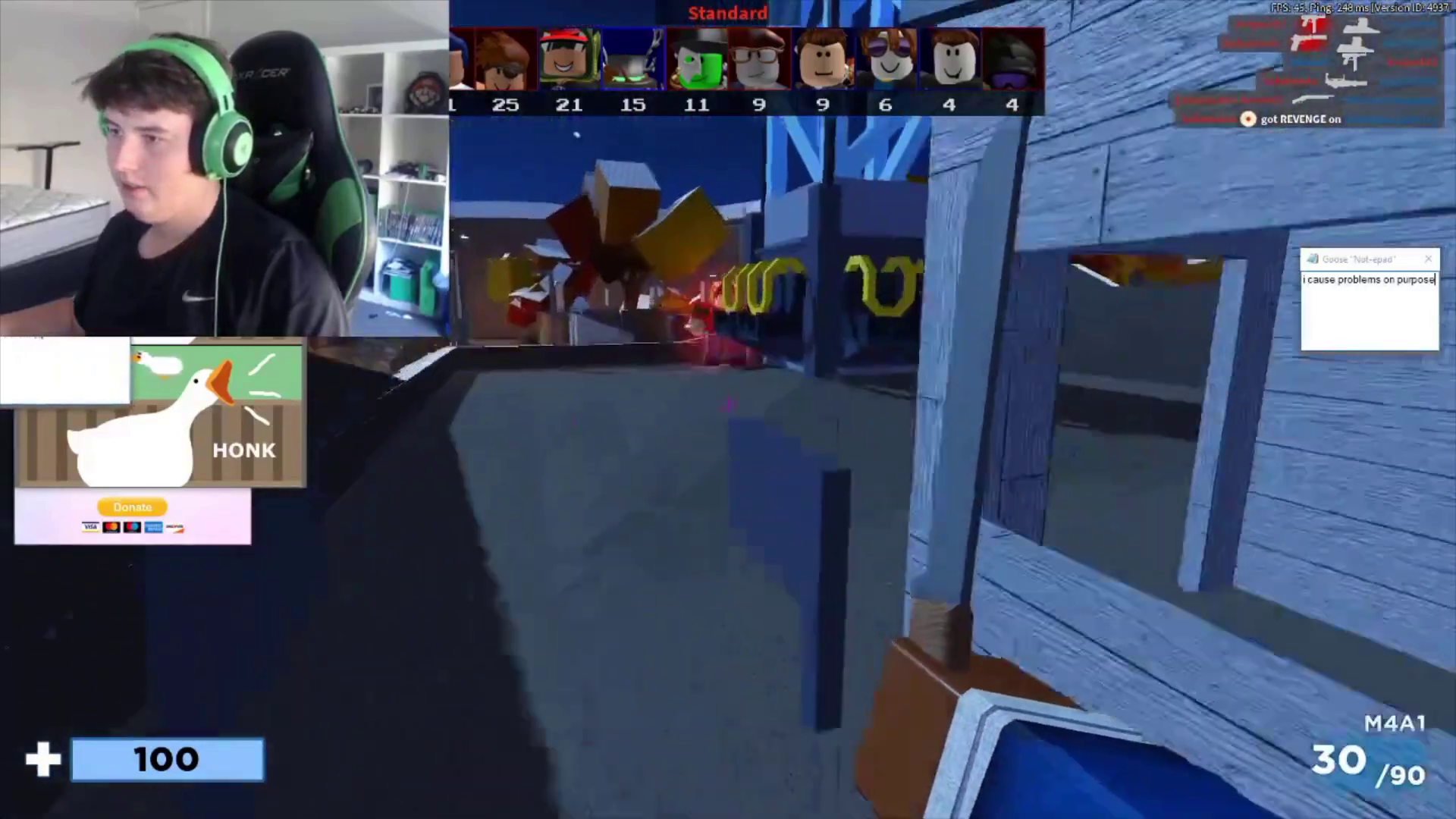
{"action": "key", "text": "w"}
Switch weapons, cross the rooftop to the street and fire a rocket at the enemy.
{"action": "left_click_drag", "start_coordinate": [728, 411], "coordinate": [728, 410]}
{"action": "key", "text": "2"}
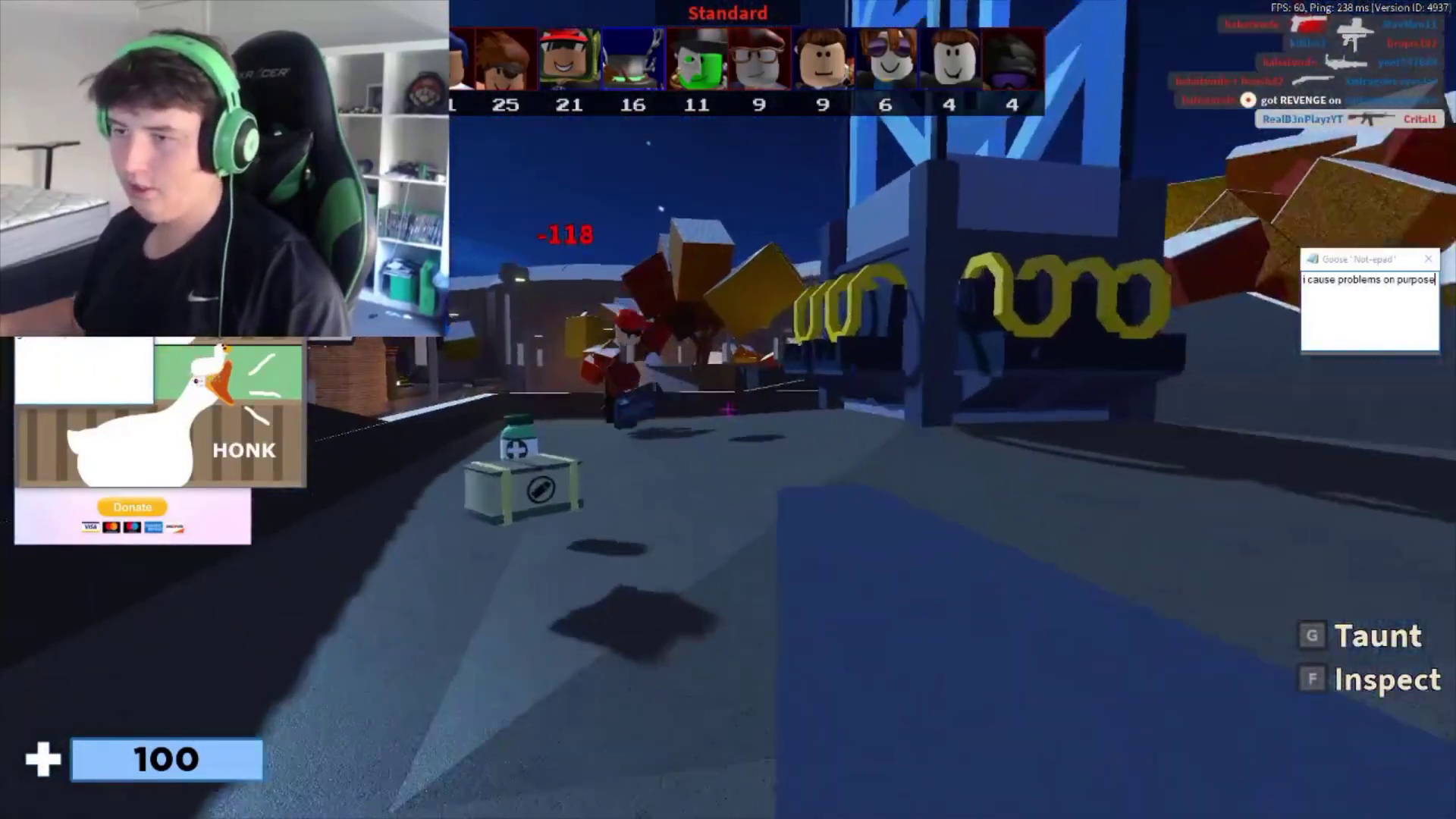
{"action": "key", "text": "w"}
{"action": "key", "text": "3"}
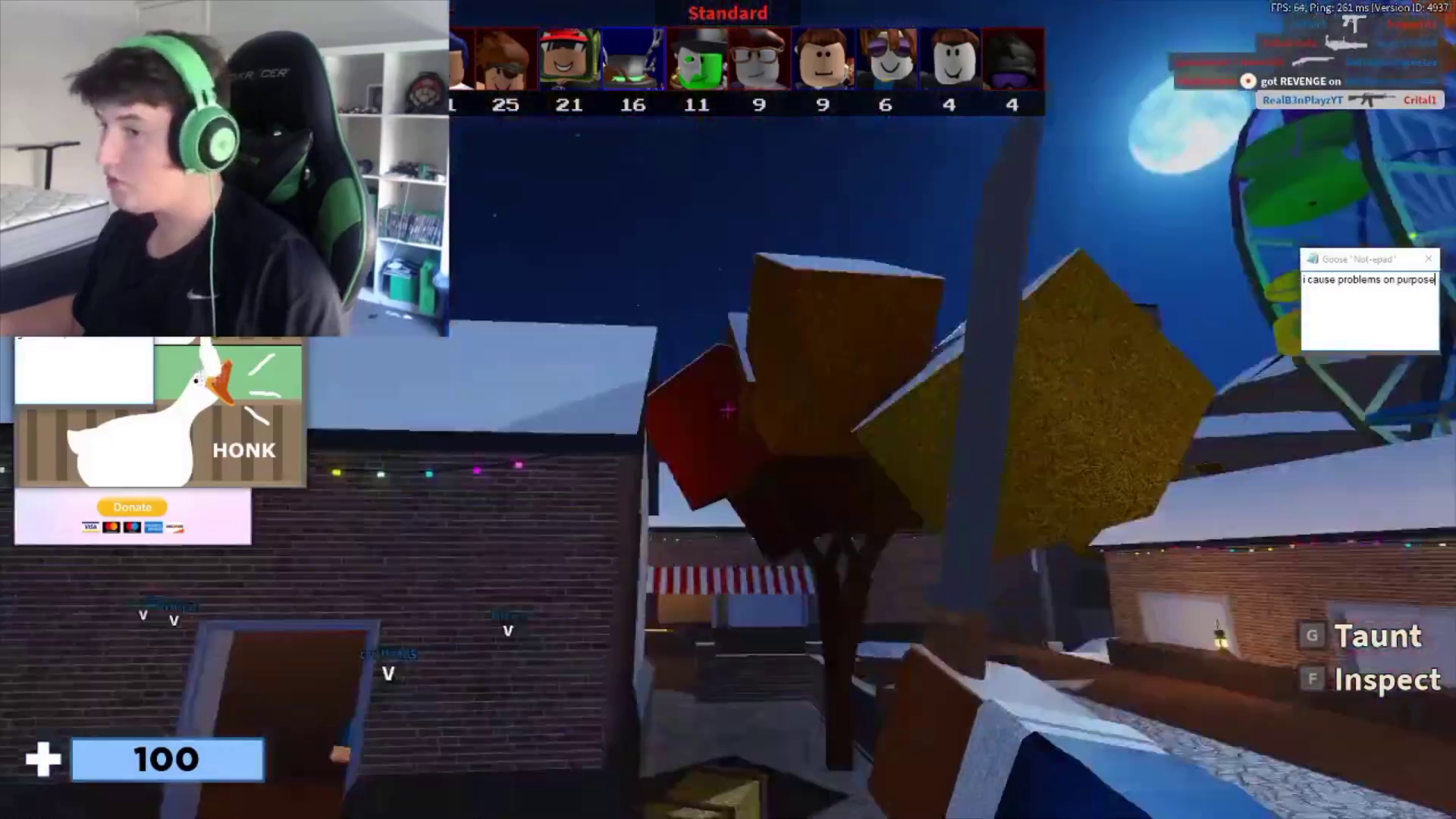
{"action": "key", "text": "w"}
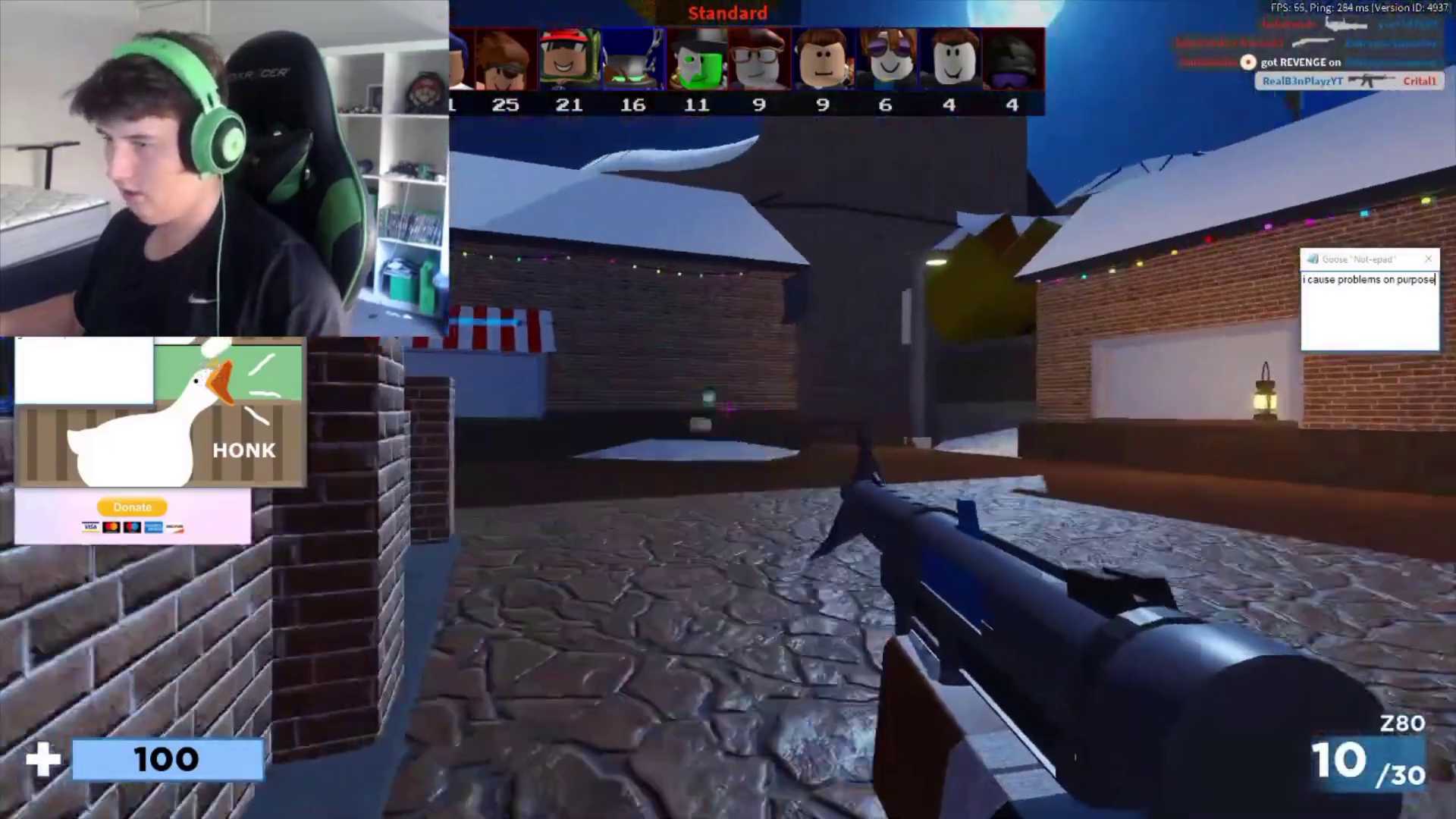
{"action": "left_click", "coordinate": [728, 409]}
{"action": "key", "text": "w"}
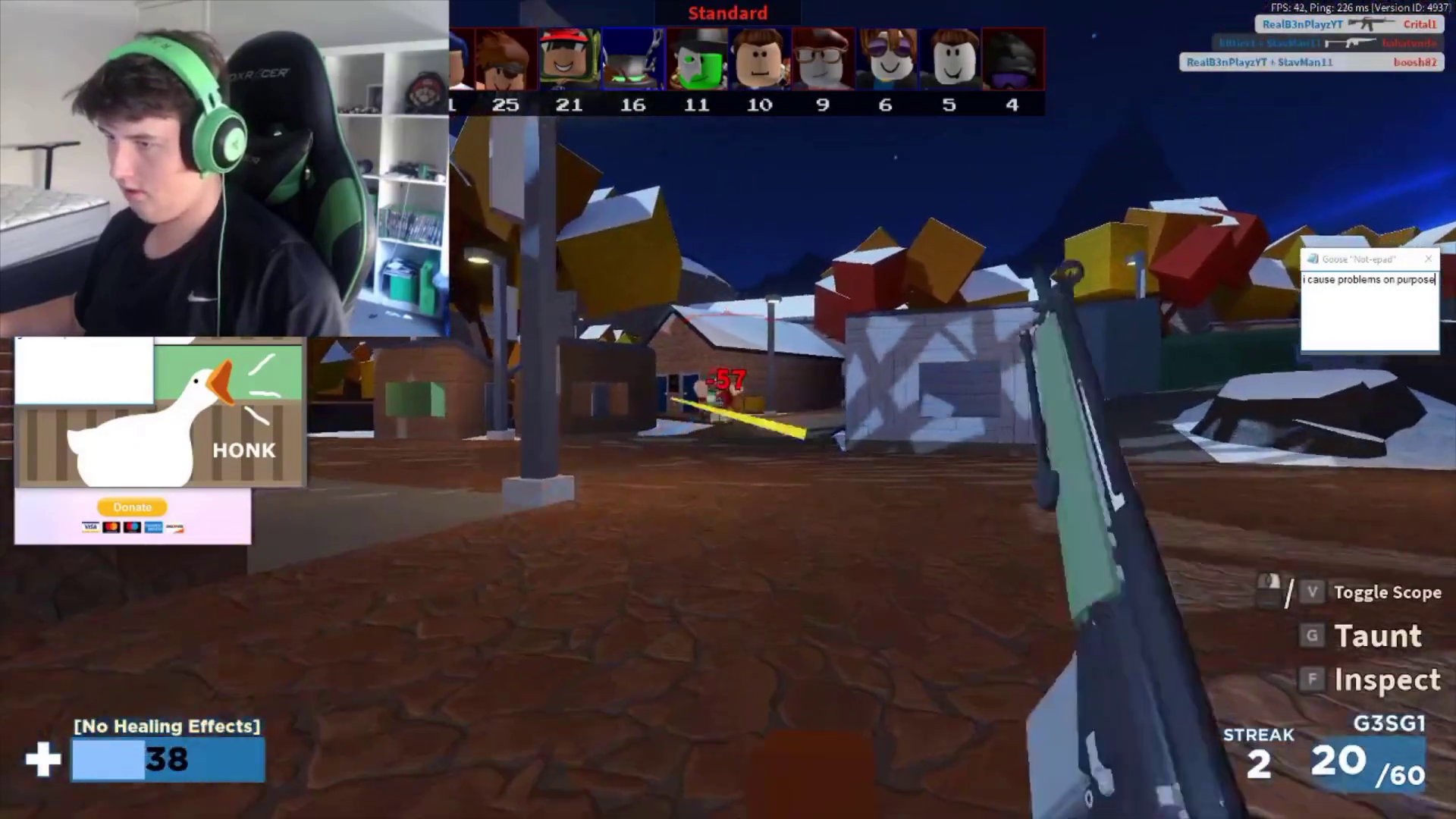
{"action": "key", "text": "w"}
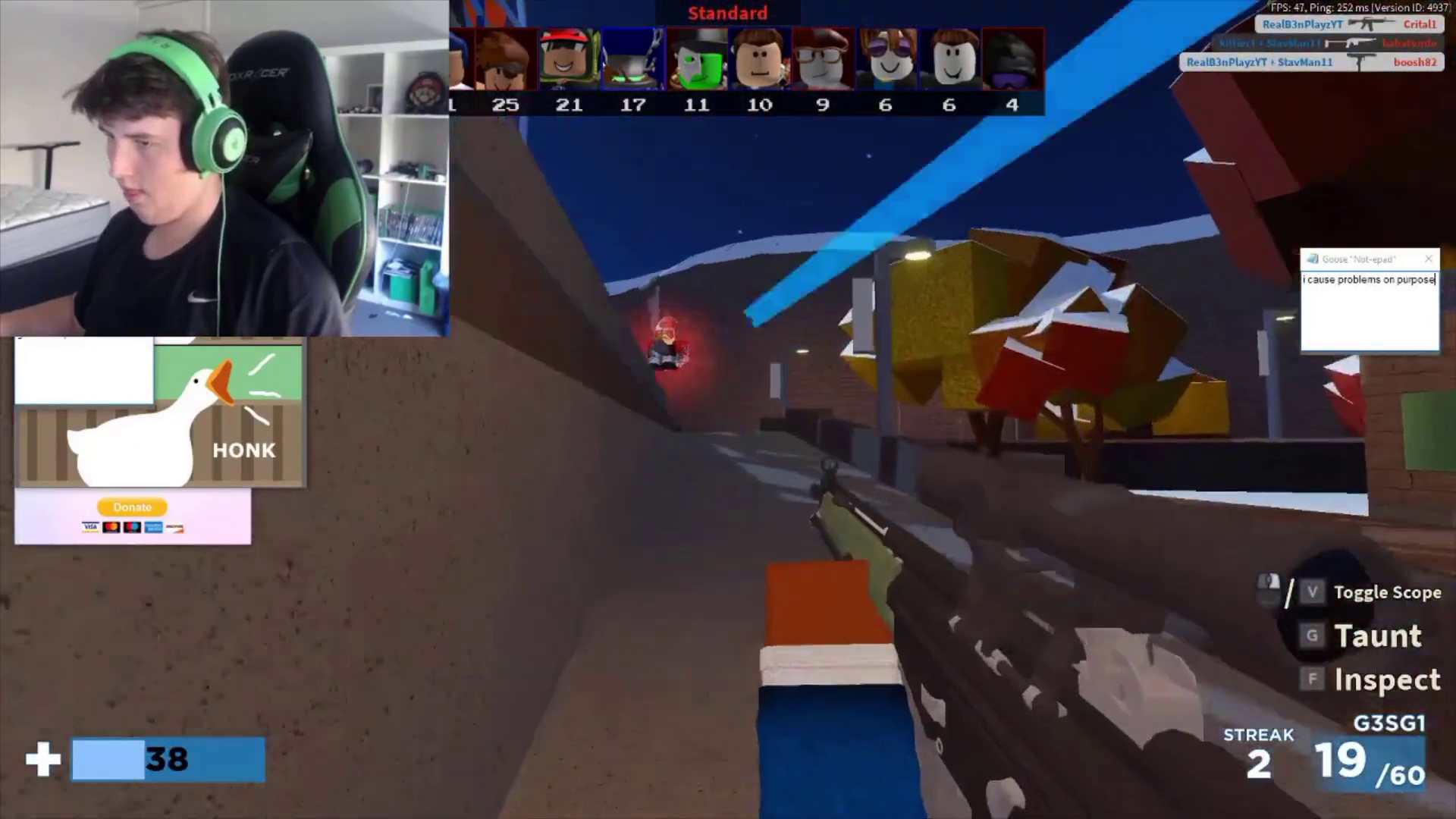
Close in on the approaching enemy by the brick wall and finish it off.
{"action": "left_click", "coordinate": [728, 410]}
{"action": "key", "text": "w"}
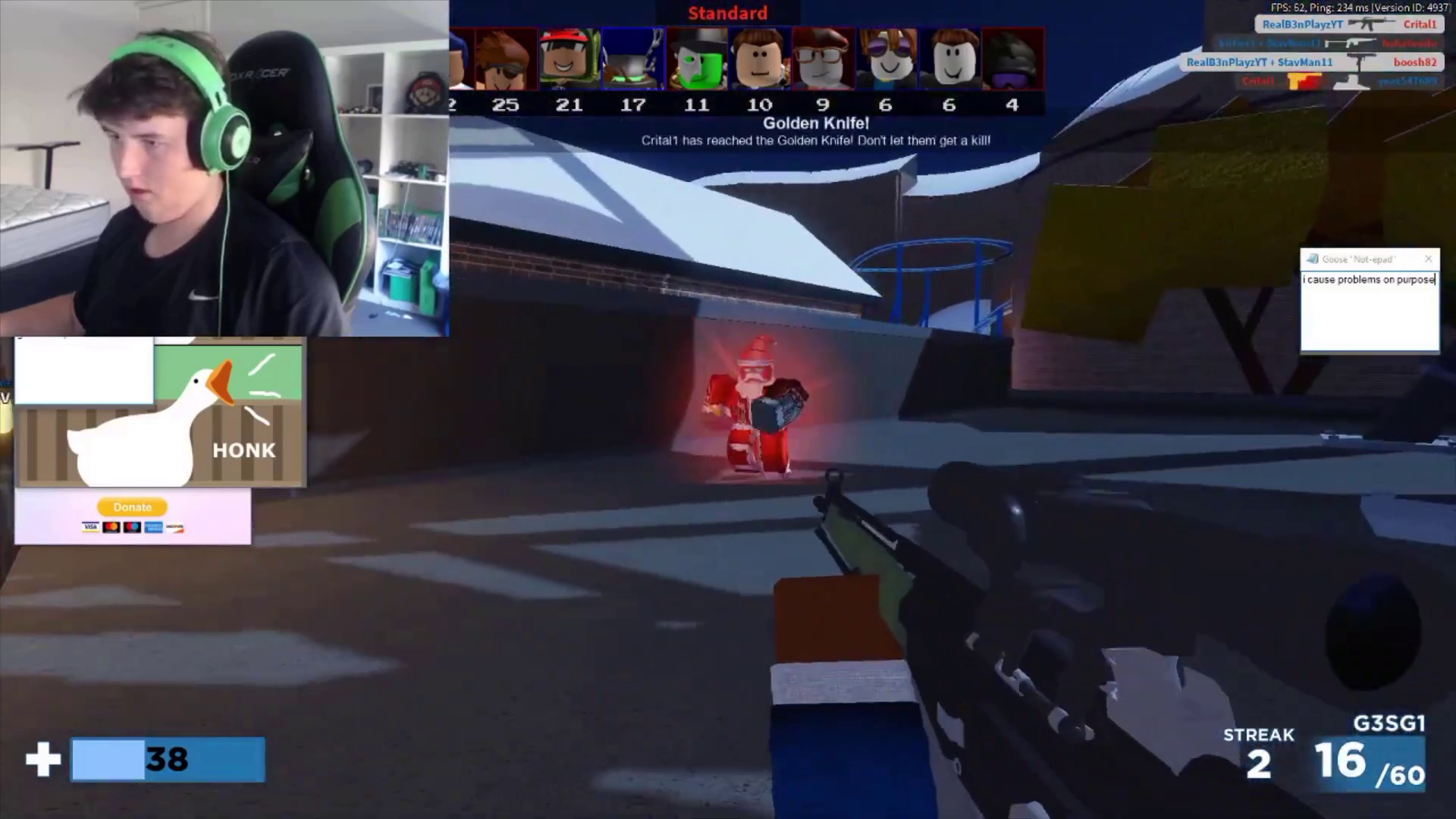
{"action": "left_click", "coordinate": [728, 410]}
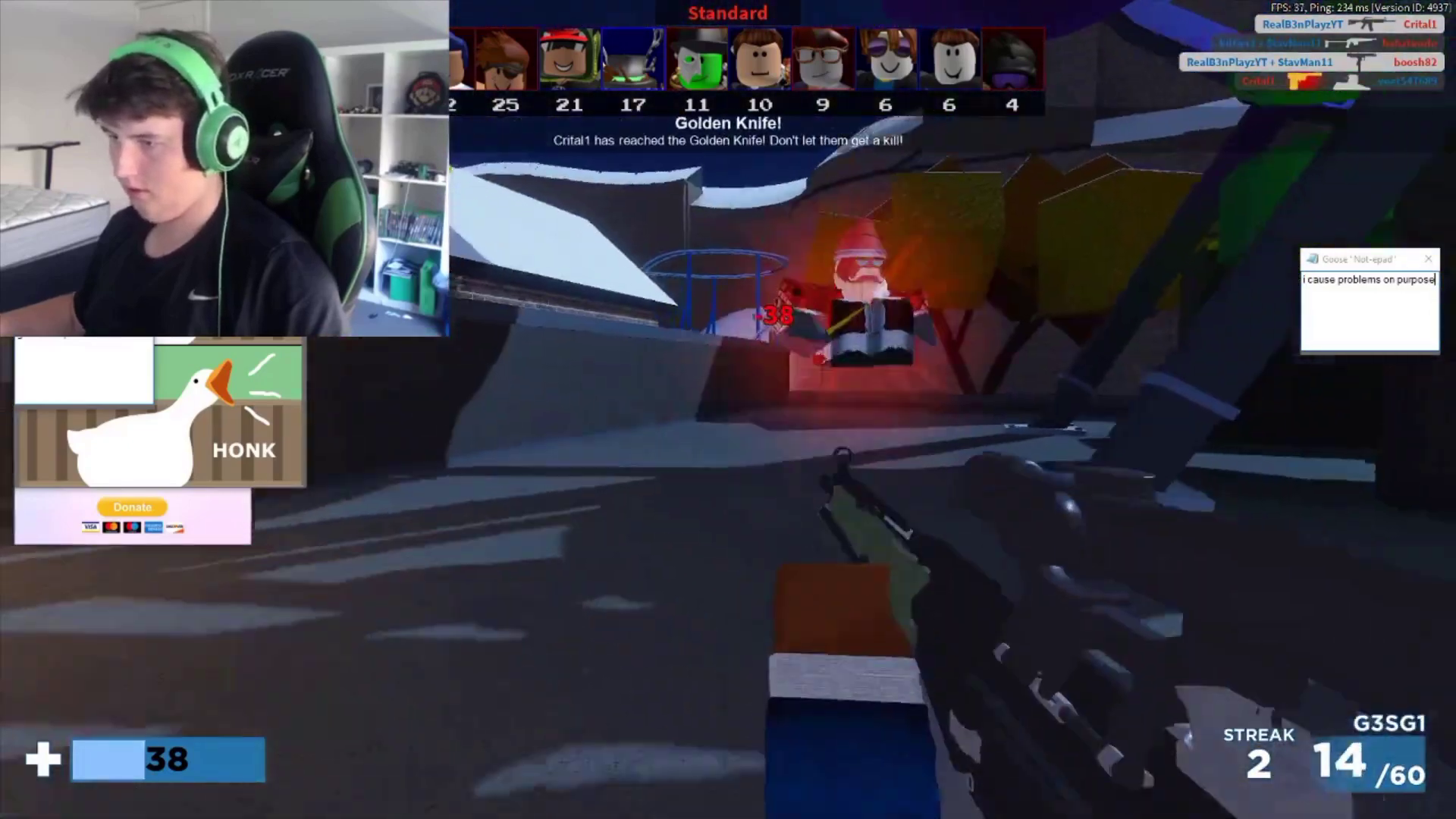
{"action": "key", "text": "w"}
{"action": "key", "text": "w"}
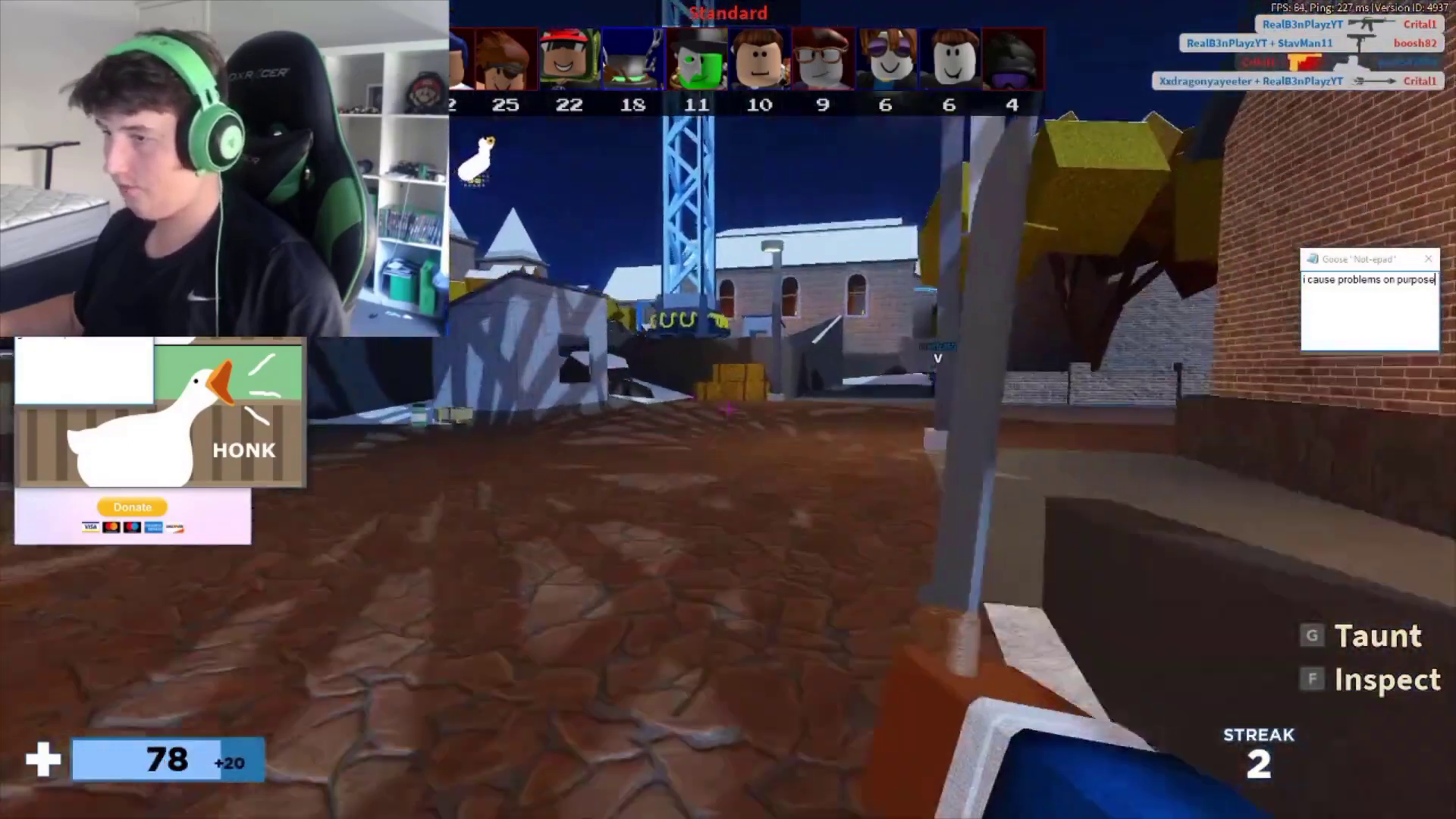
{"action": "key", "text": "w"}
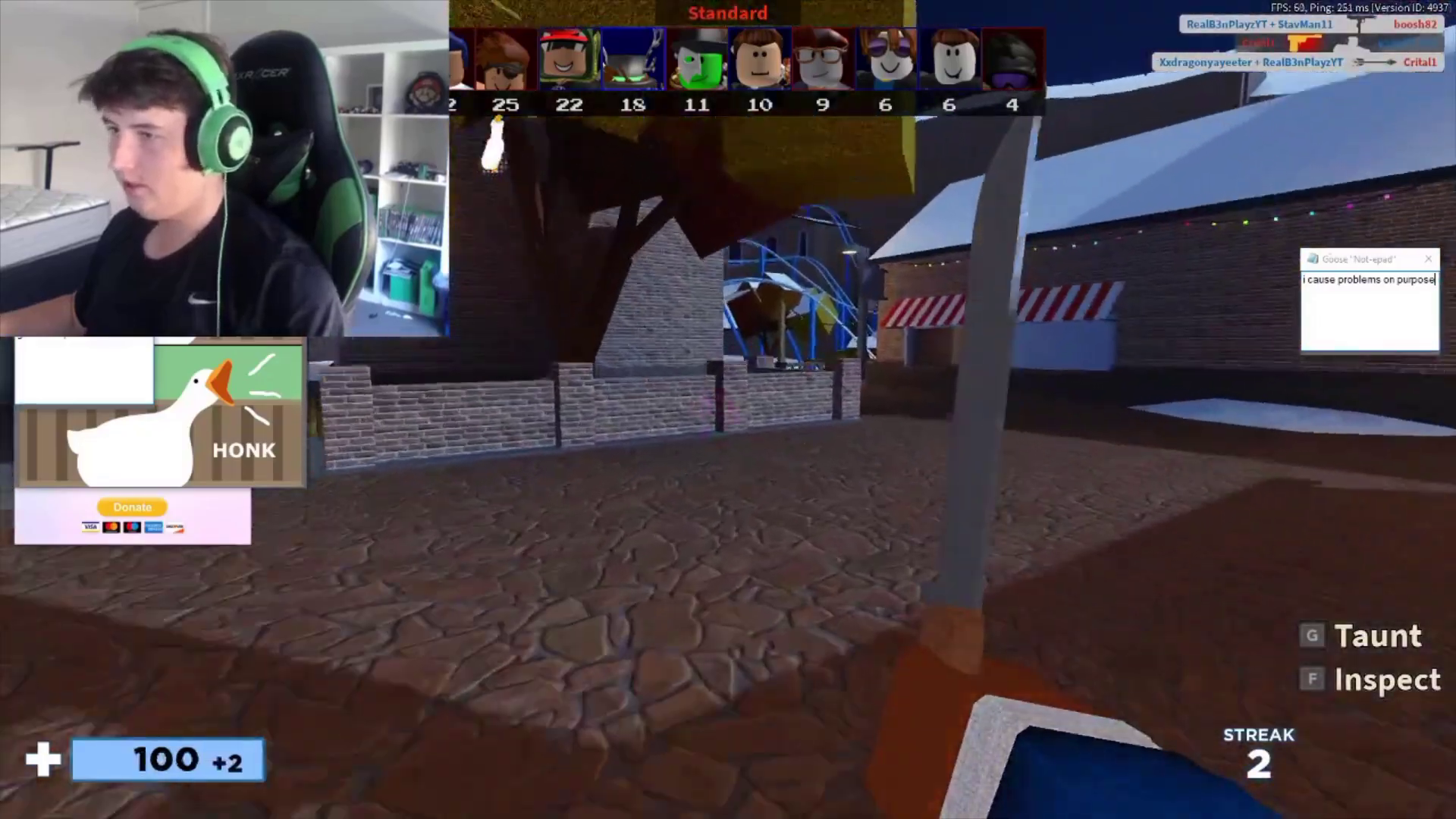
Switch weapons and keep shooting the enemy down the street until it dies.
{"action": "key", "text": "1"}
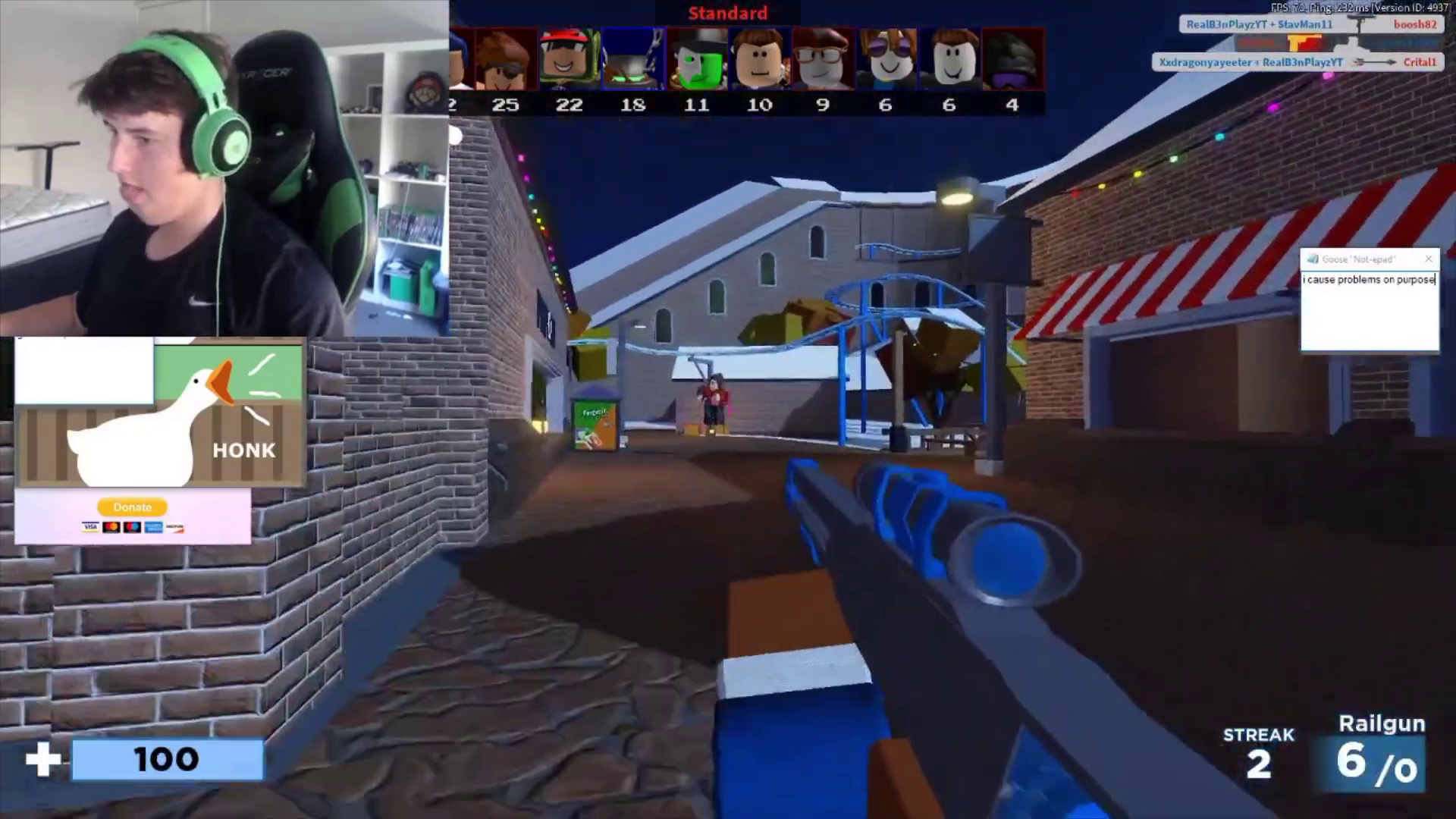
{"action": "left_click", "coordinate": [728, 411]}
{"action": "key", "text": "2"}
{"action": "key", "text": "w"}
{"action": "left_click", "coordinate": [729, 409]}
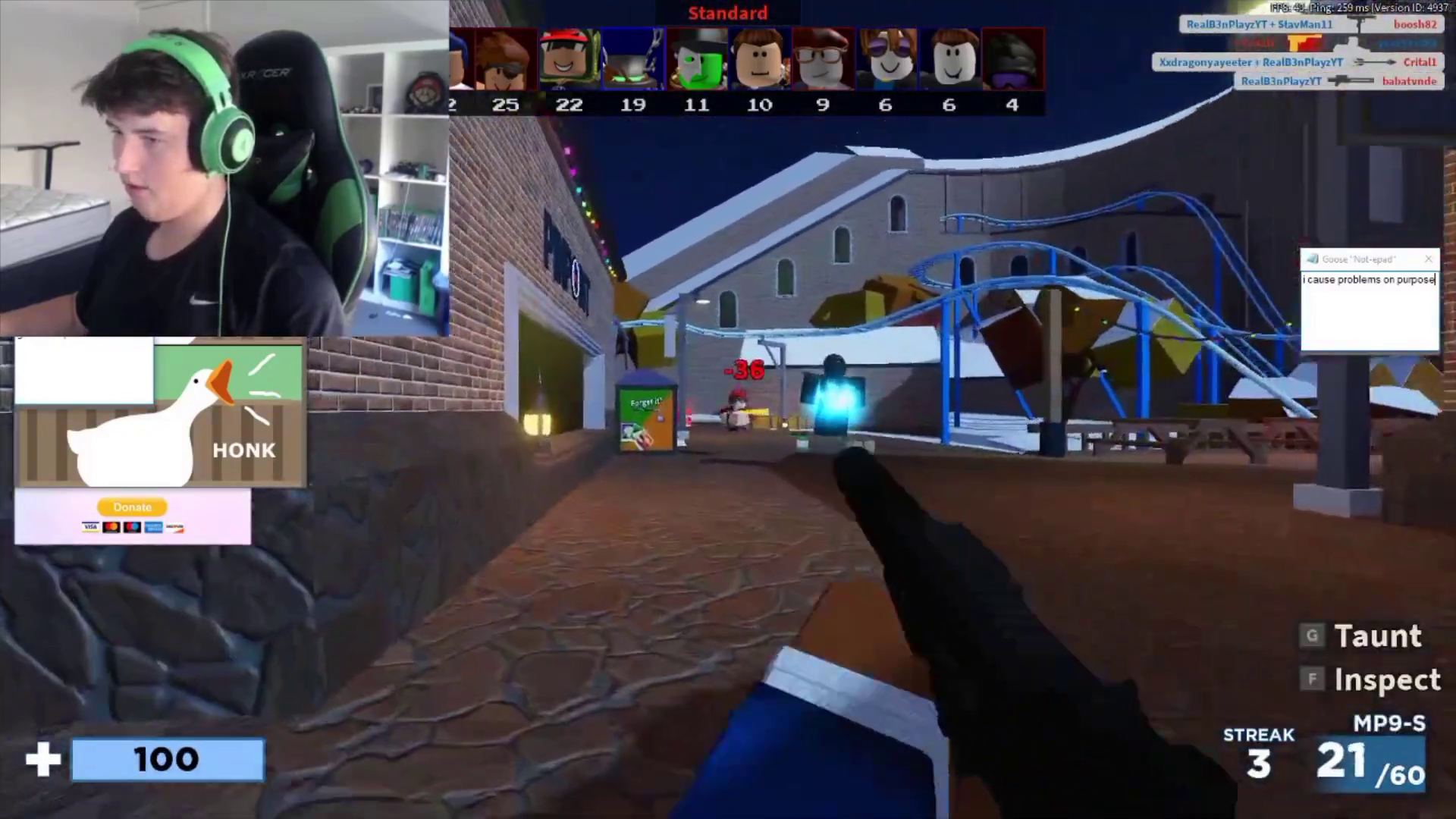
{"action": "left_click", "coordinate": [728, 411]}
{"action": "key", "text": "w"}
Advance through the alley firing the dual pistols, then walk along the wall.
{"action": "key", "text": "3"}
{"action": "key", "text": "w"}
{"action": "key", "text": "1"}
{"action": "key", "text": "w"}
{"action": "left_click", "coordinate": [728, 409]}
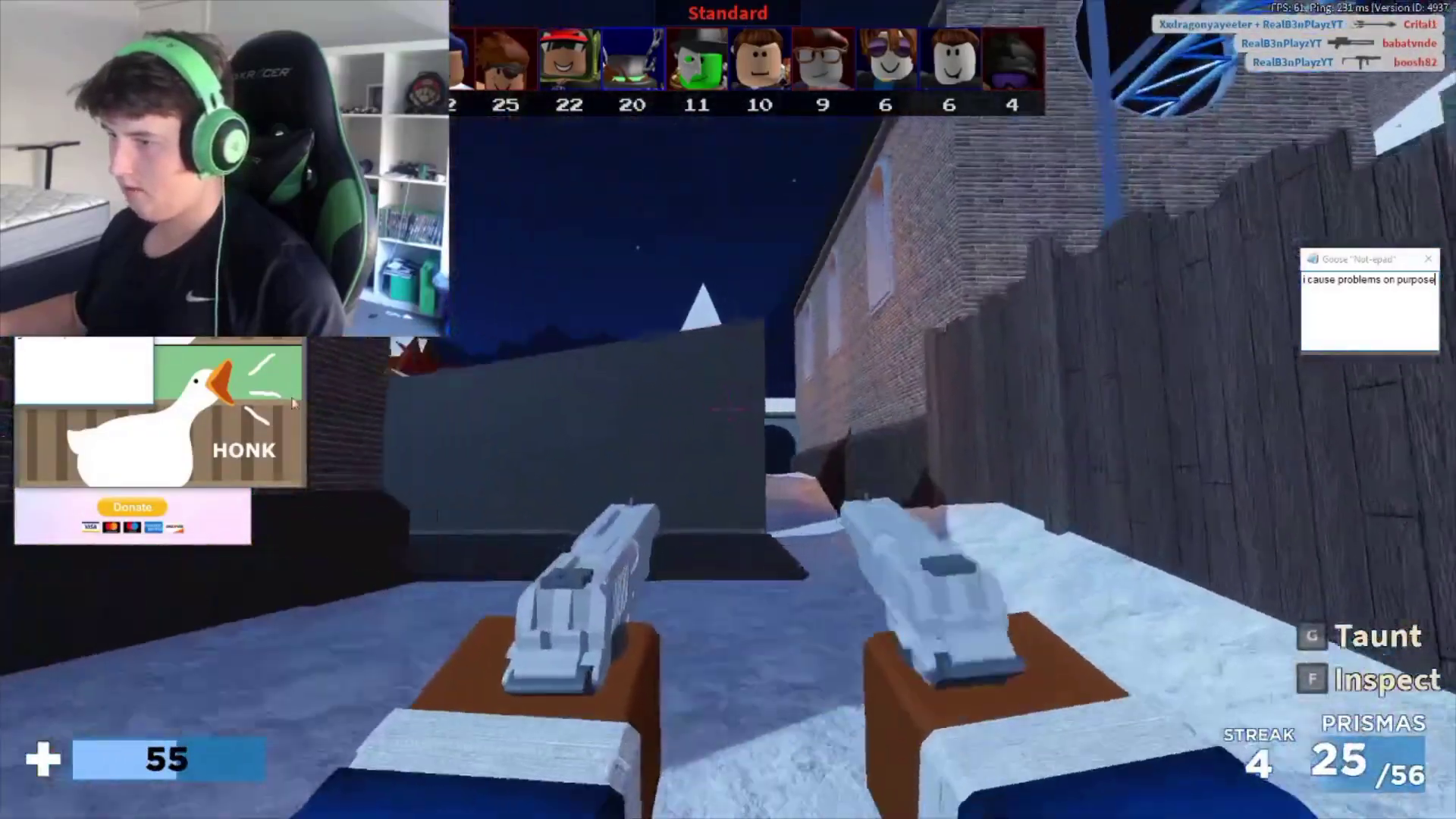
{"action": "key", "text": "3"}
{"action": "key", "text": "w"}
{"action": "key", "text": "w"}
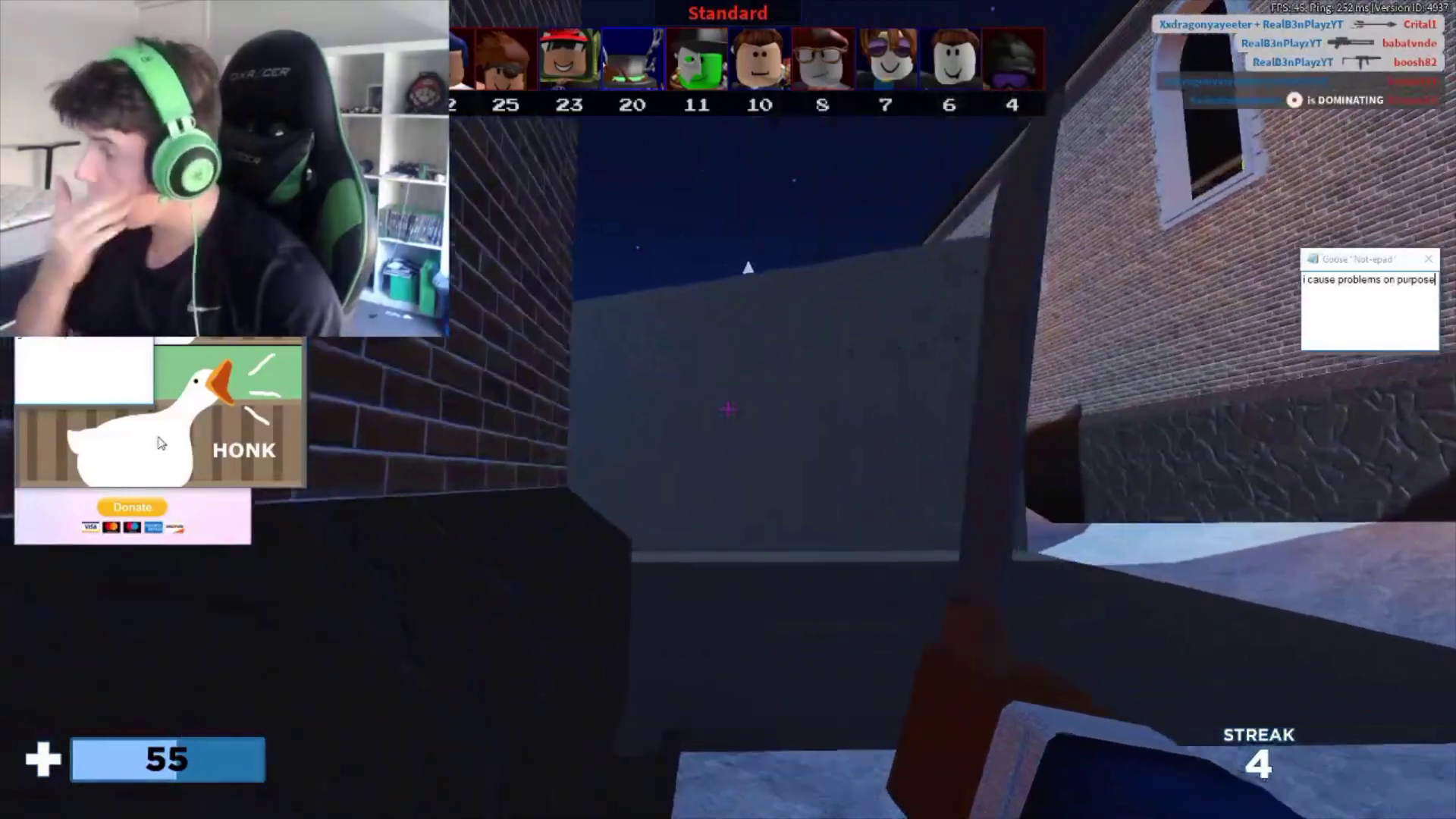
{"action": "key", "text": "w"}
{"action": "key", "text": "w"}
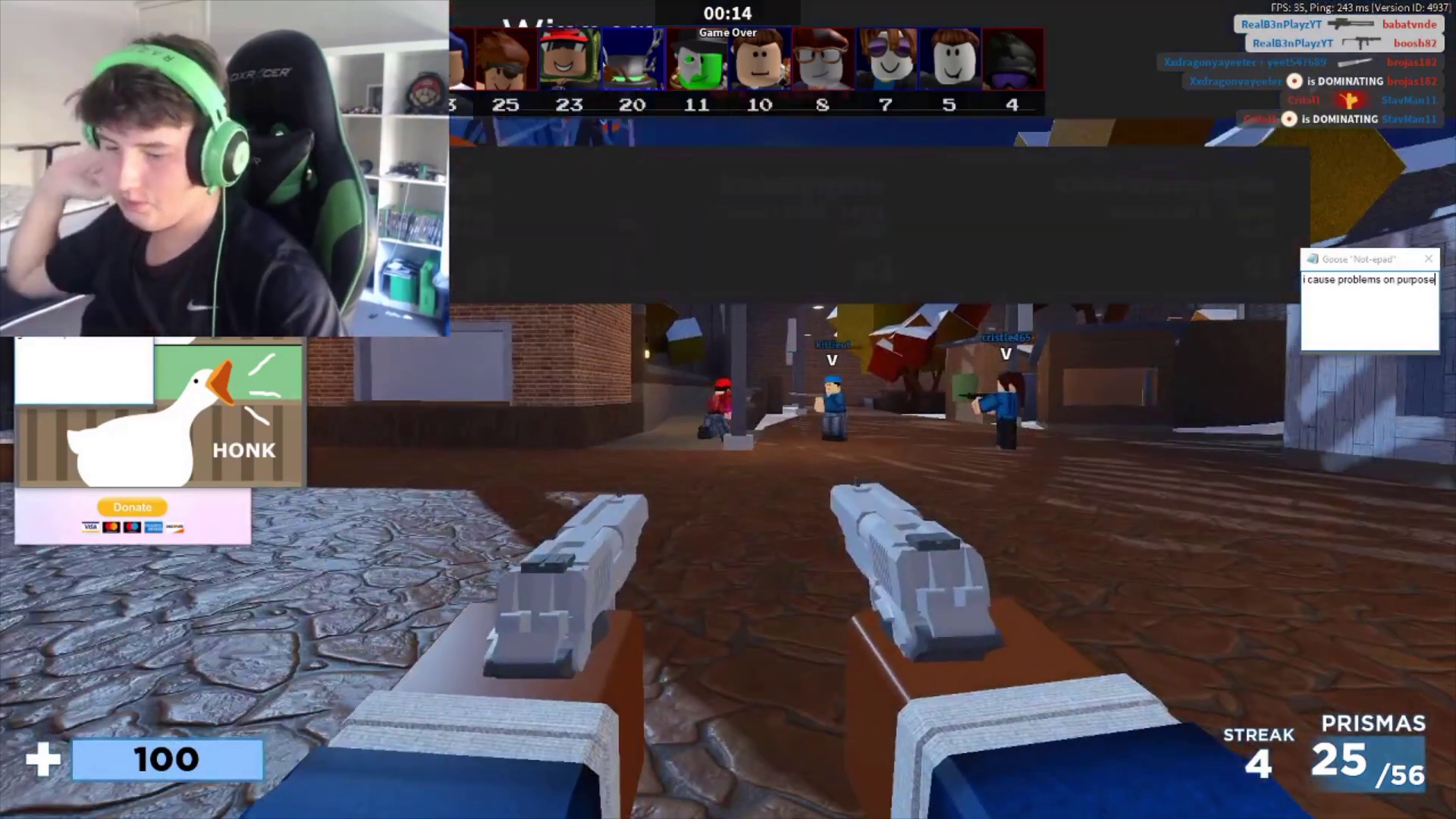
Play an emote on the end-of-round podium screen.
{"action": "key", "text": "b"}
{"action": "key", "text": "1"}
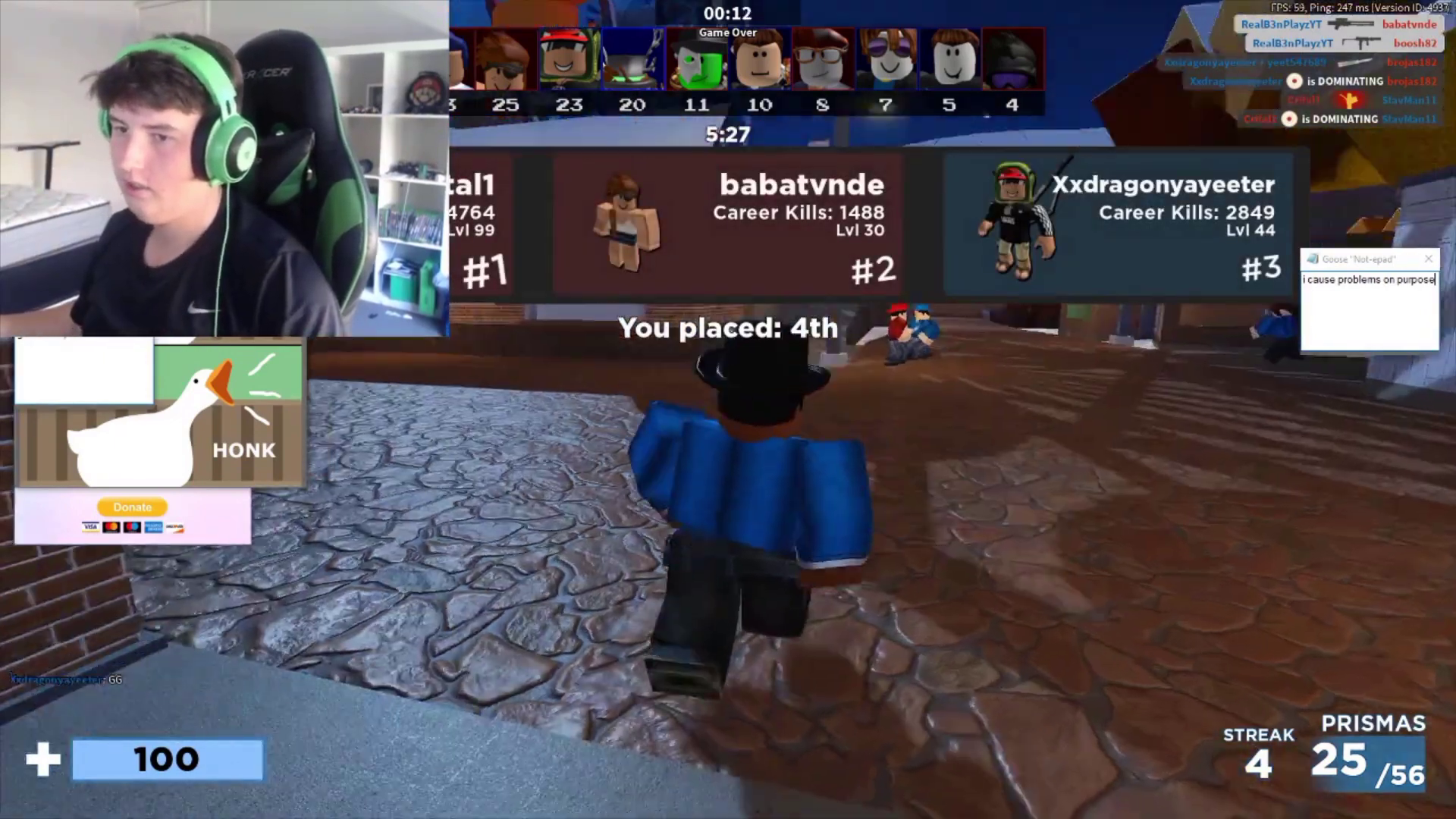